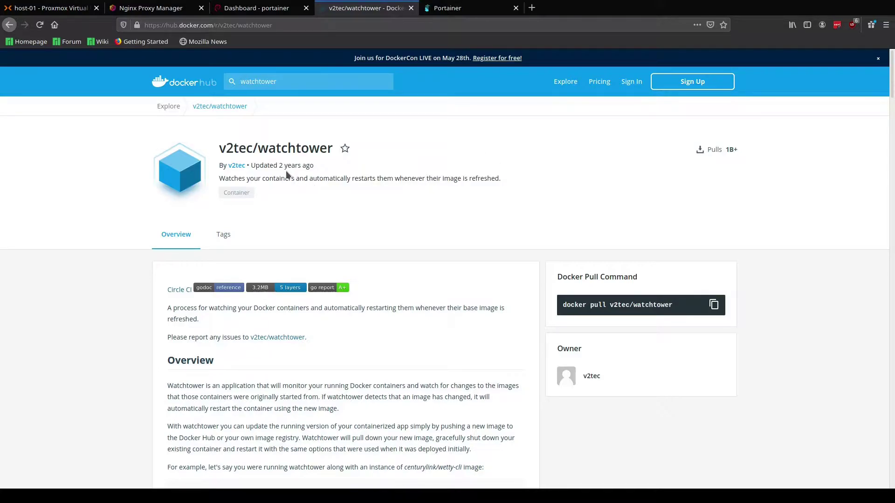
Step: From Portainer's container list, start a new container named Watchtower
scroll(326, 172, "down", 2)
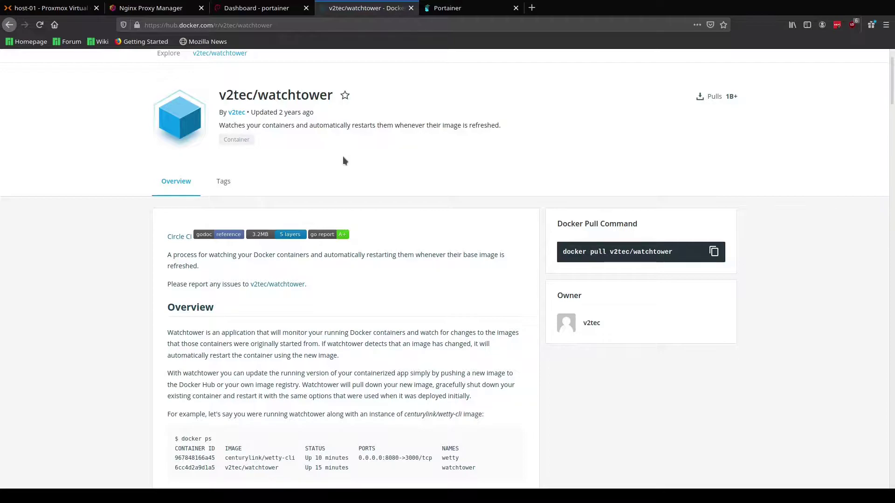
scroll(344, 161, "up", 2)
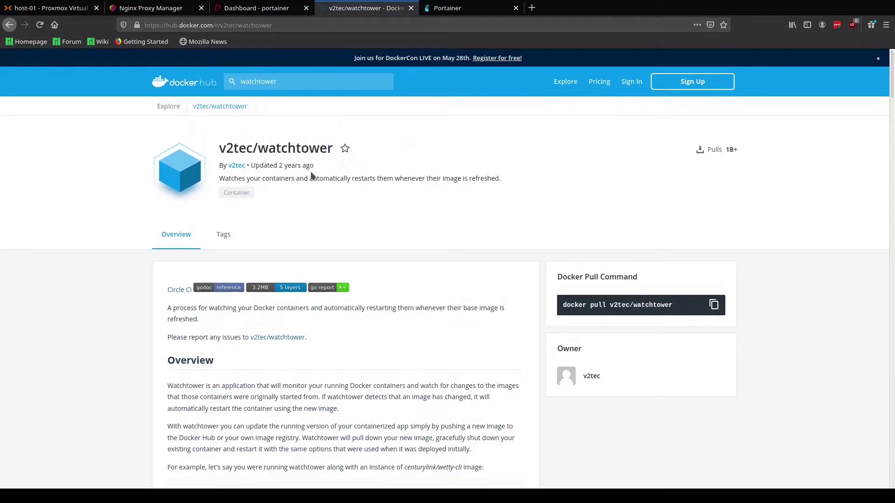
scroll(311, 176, "down", 5)
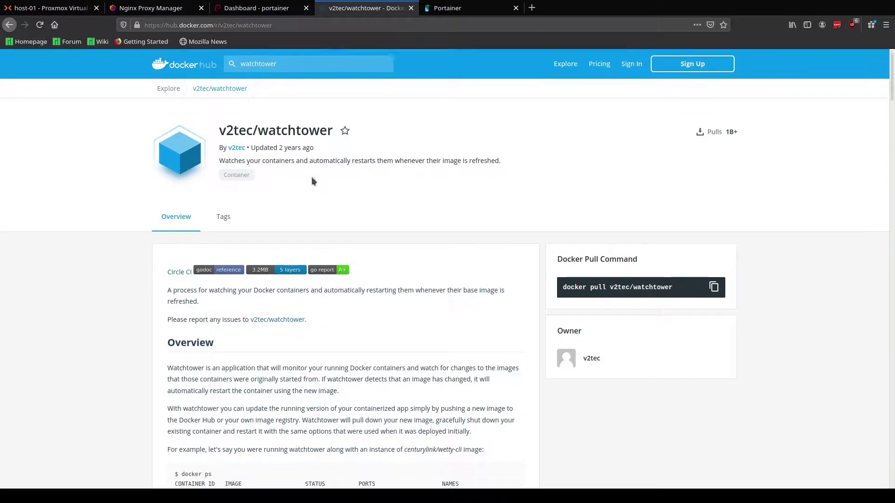
scroll(312, 174, "down", 3)
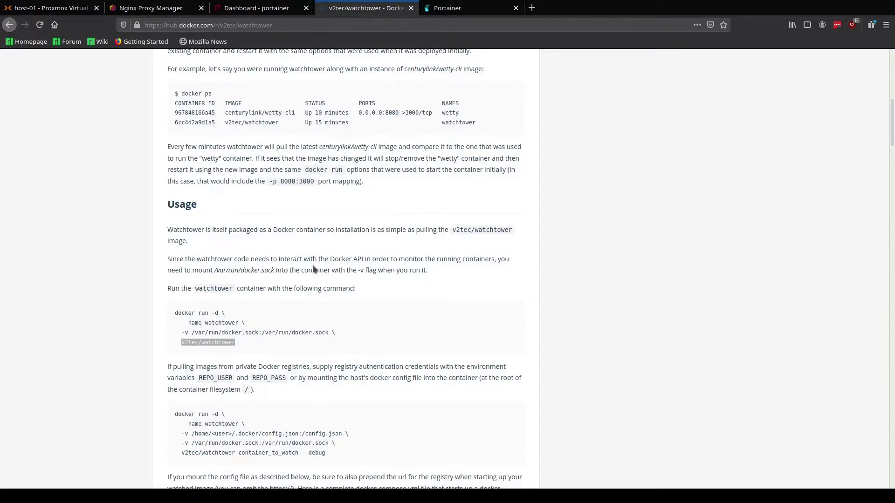
scroll(321, 268, "up", 1)
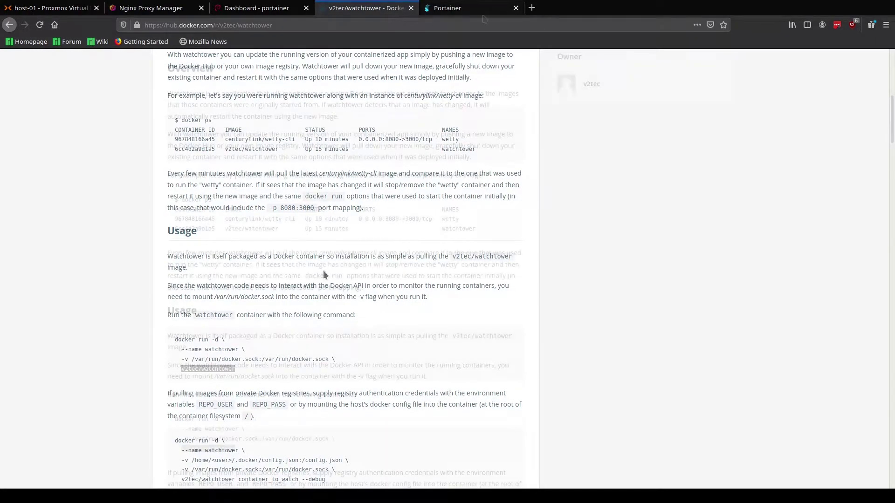
scroll(325, 274, "up", 3)
left_click(483, 11)
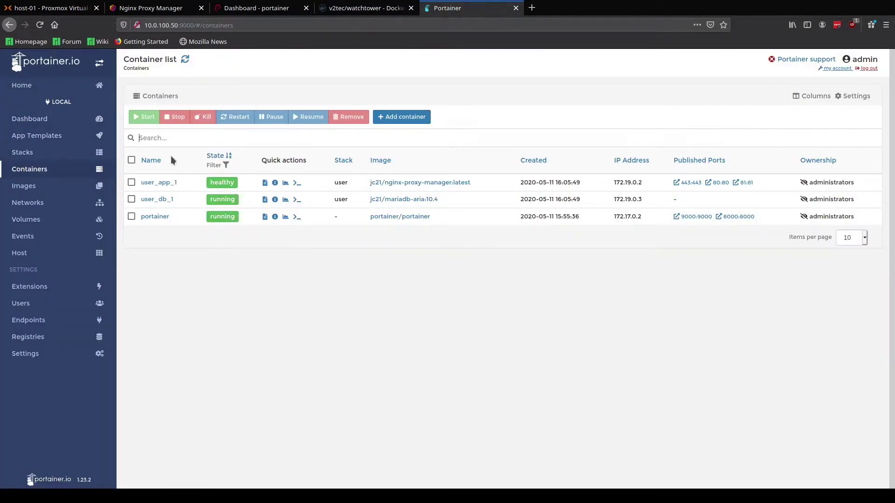
left_click(417, 121)
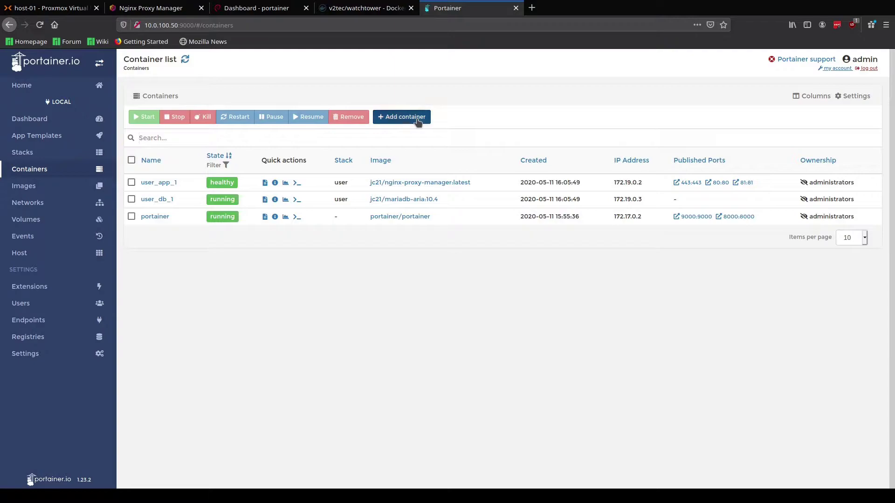
left_click(322, 101)
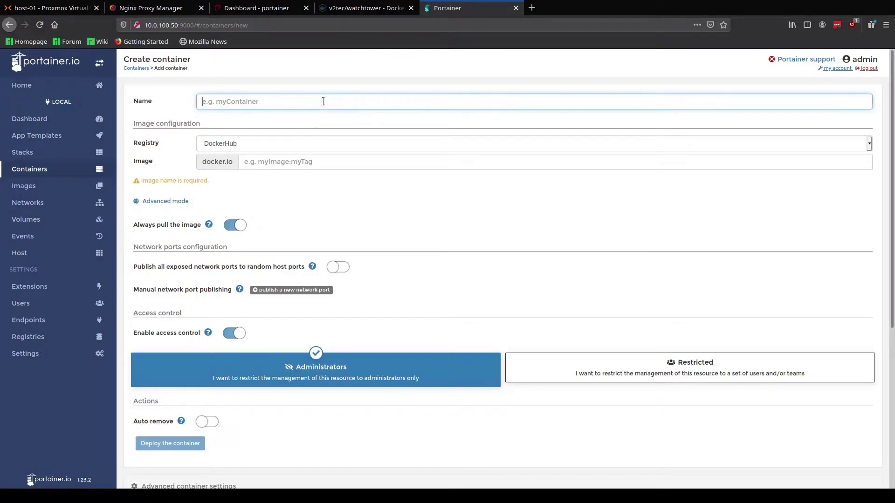
type("Watchtower")
Step: Set the container image to v2tec/watchtower:latest
left_click(325, 159)
type("v2tec/watchtower")
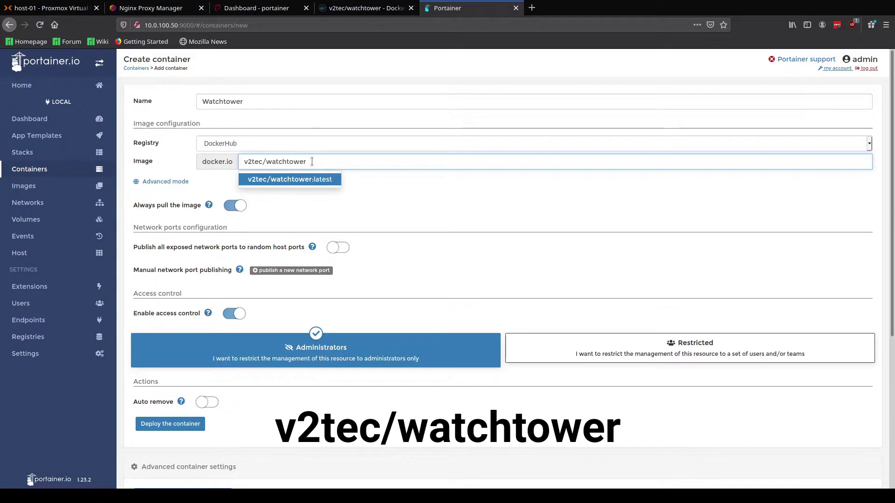
left_click(290, 179)
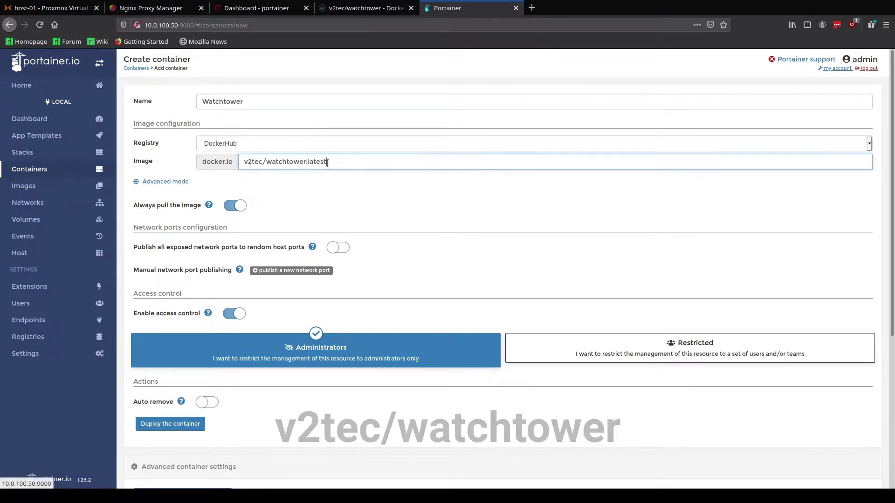
scroll(344, 190, "down", 4)
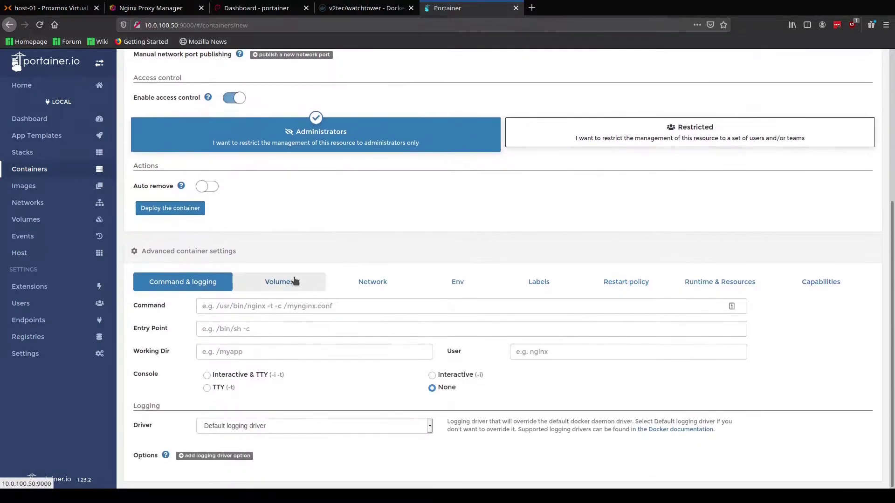
Step: Bind-mount host /var/run/docker.sock to /var/run/docker.sock in the container and deploy it
left_click(279, 302)
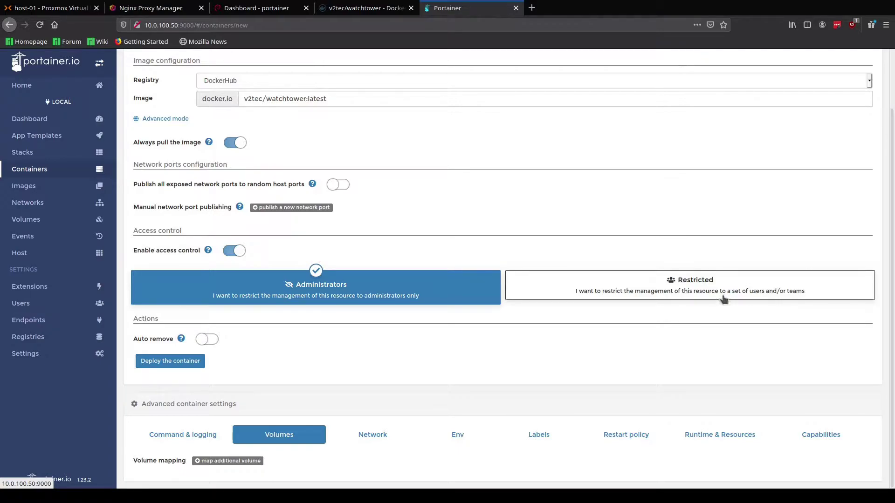
left_click(252, 462)
scroll(486, 379, "down", 1)
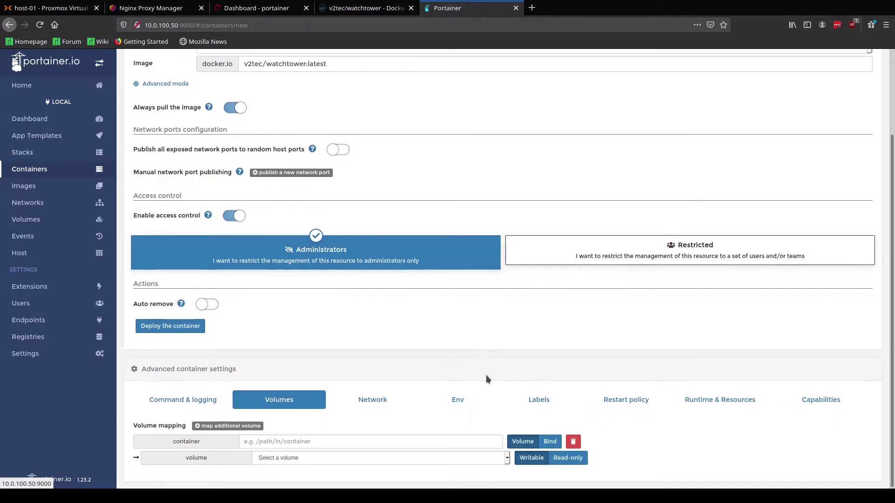
left_click(549, 441)
left_click(347, 442)
type("/var/run/docker.sock")
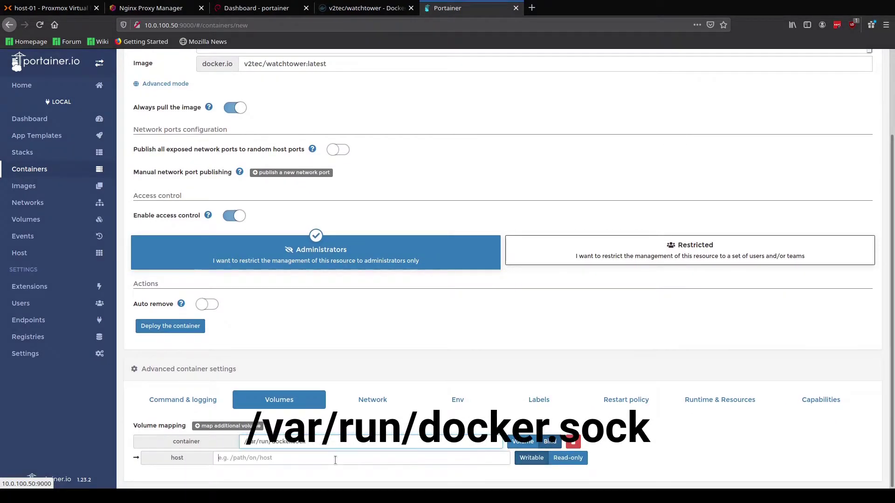
left_click(333, 458)
type("/var/run/docker.sock")
left_click(170, 325)
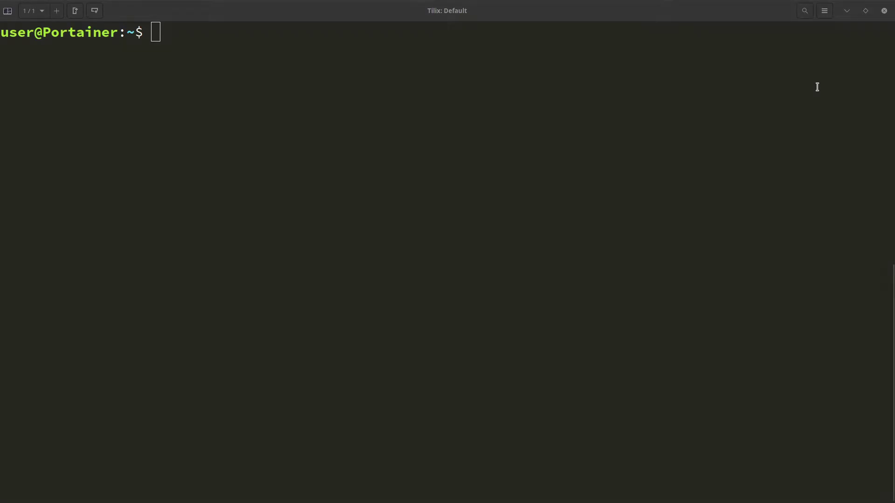
Step: Run sudo dpkg-reconfigure unattended-upgrades and answer Yes to automatically installing stable updates
right_click(480, 87)
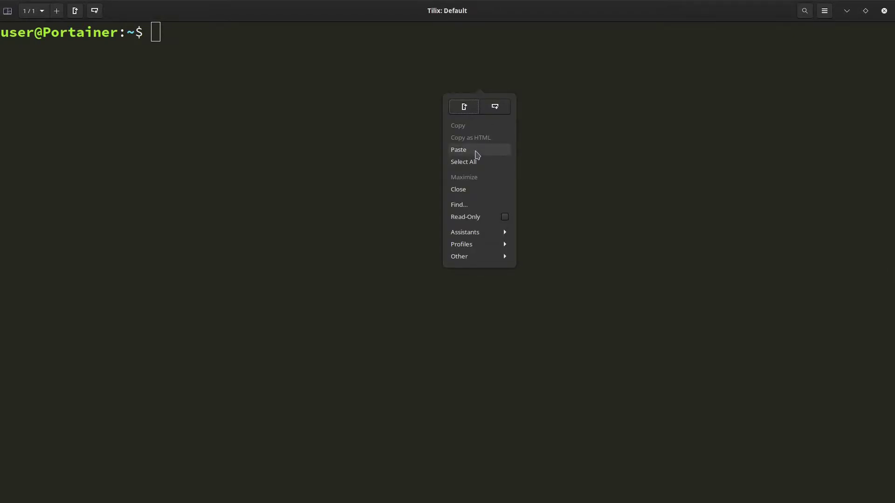
left_click(476, 151)
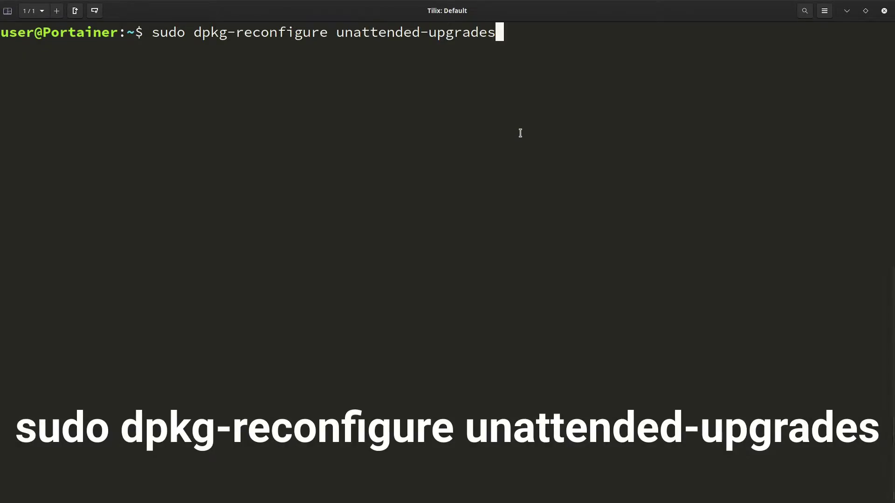
key("Return")
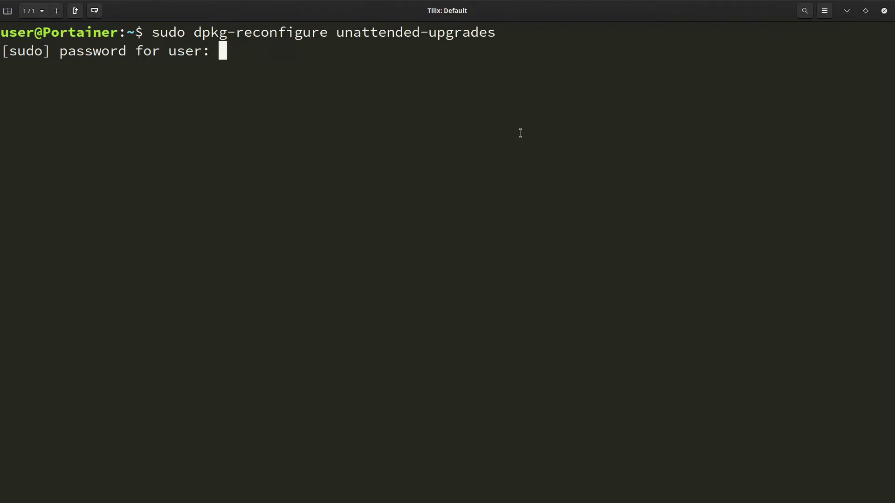
key("Return")
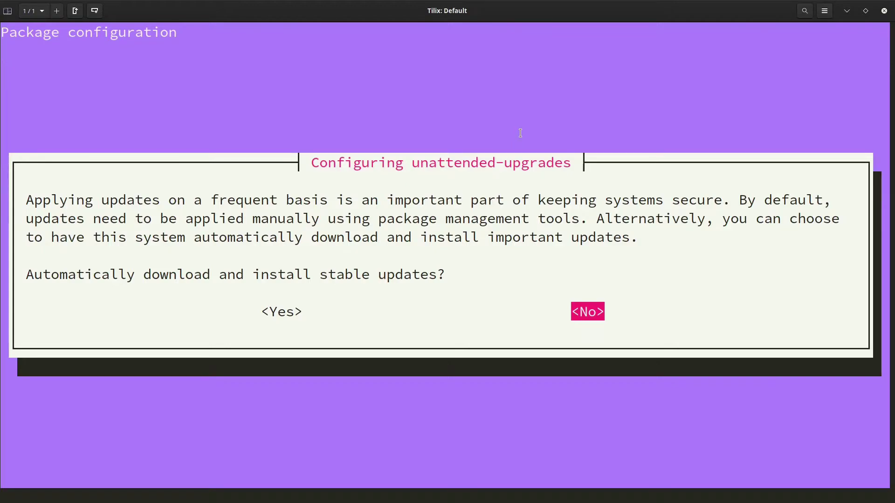
key("Left")
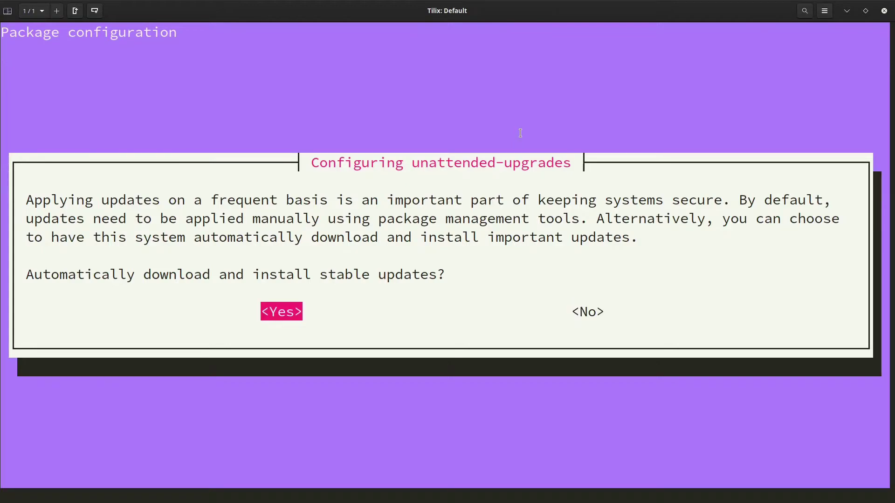
key("Return")
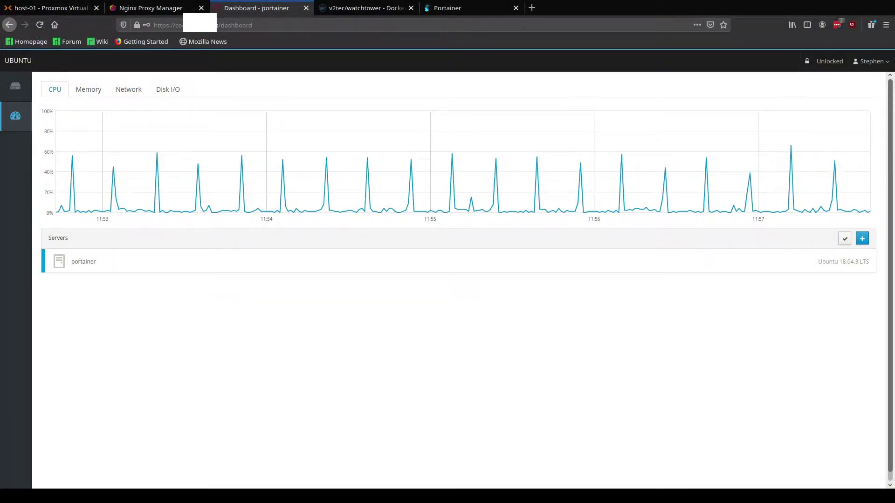
Step: Select the portainer host in Cockpit's sidebar to show its System overview
mouse_move(29, 110)
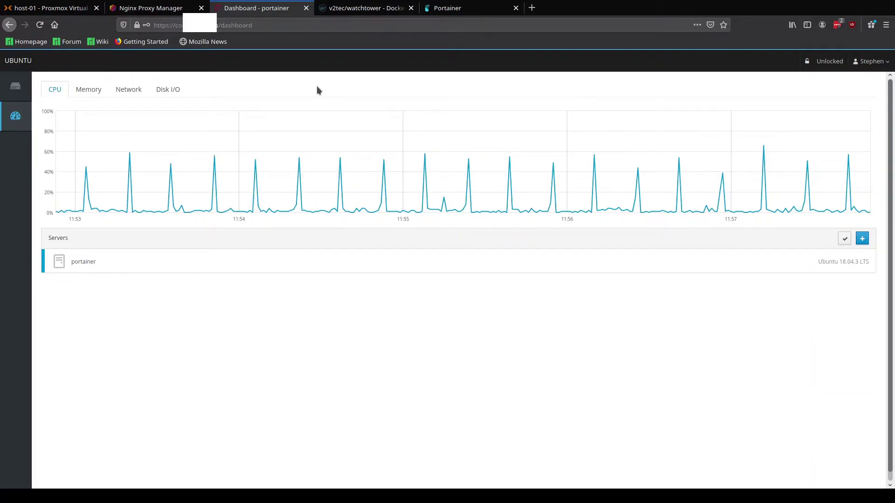
left_click(17, 89)
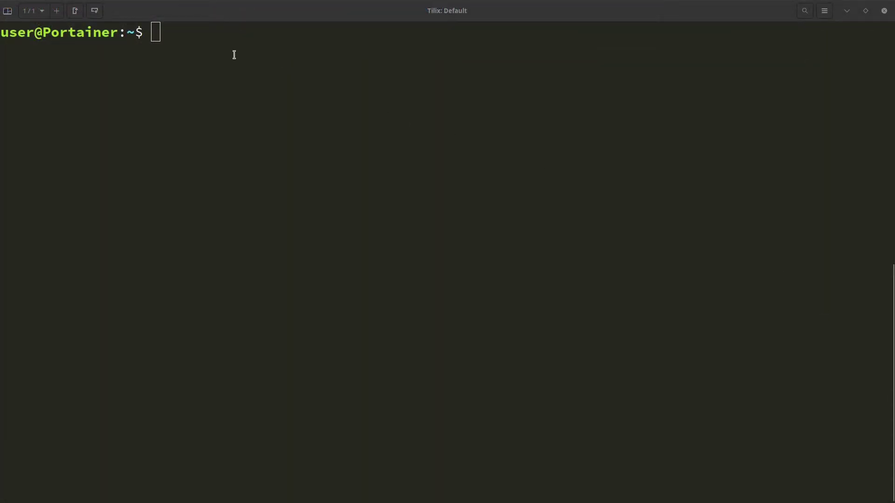
Step: Install Cockpit with PackageKit, Docker and Machines add-ons, then run sudo nano /etc/cockpit/cockpit.conf
left_click(234, 55)
right_click(523, 159)
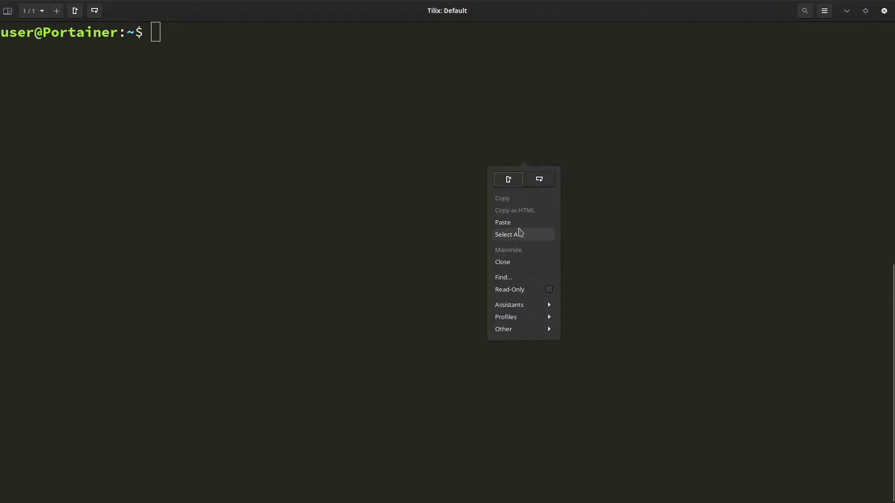
left_click(512, 221)
key("Return")
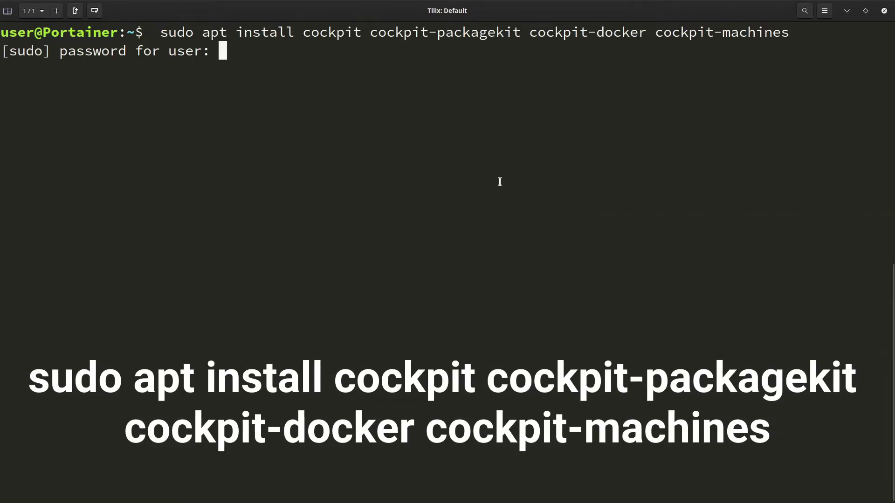
key("Return")
type("y")
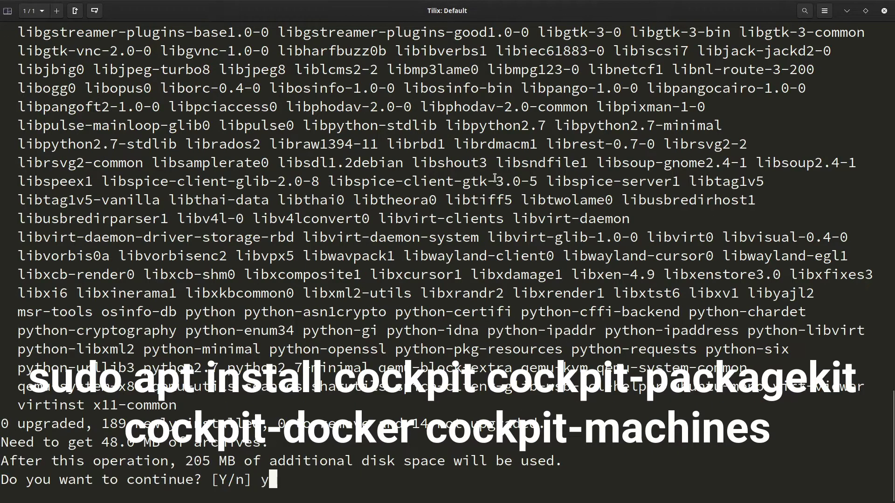
key("Return")
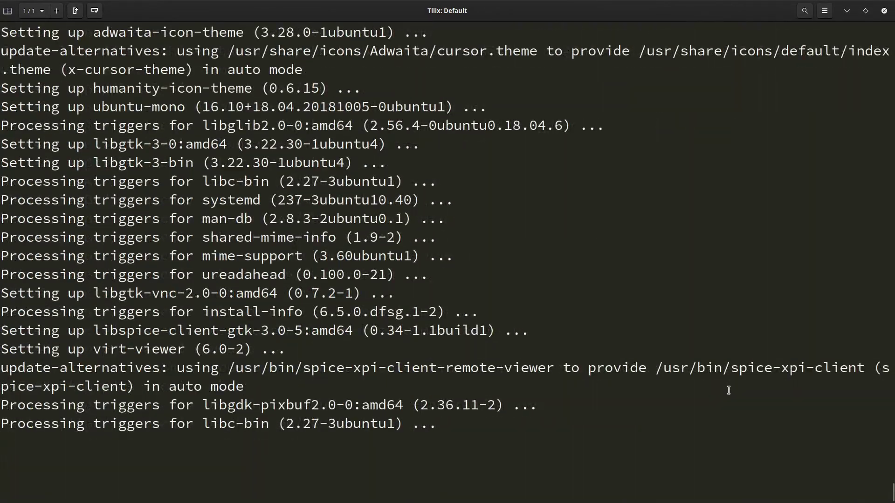
type("sudo nano /etc/cockpit/cockpit.conf")
key("Return")
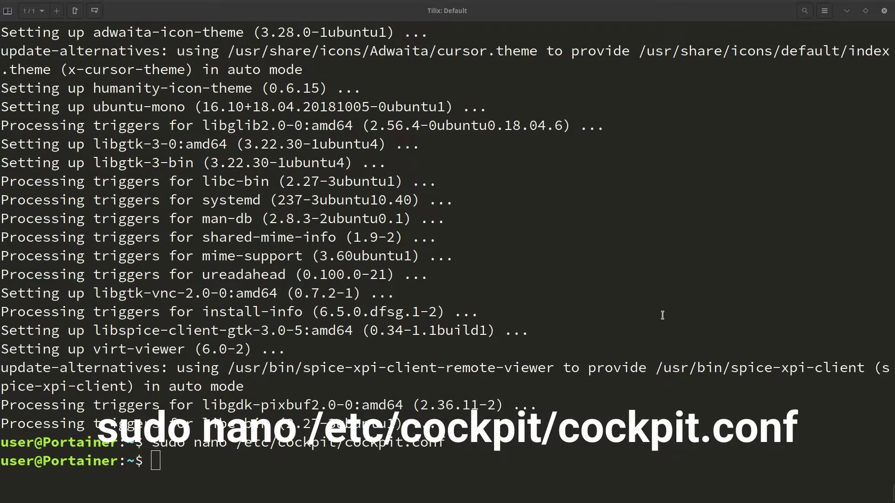
Step: Open cockpit.conf in nano and paste the [WebService] Origins, ProtocolHeader and proxy_set_header lines
right_click(388, 321)
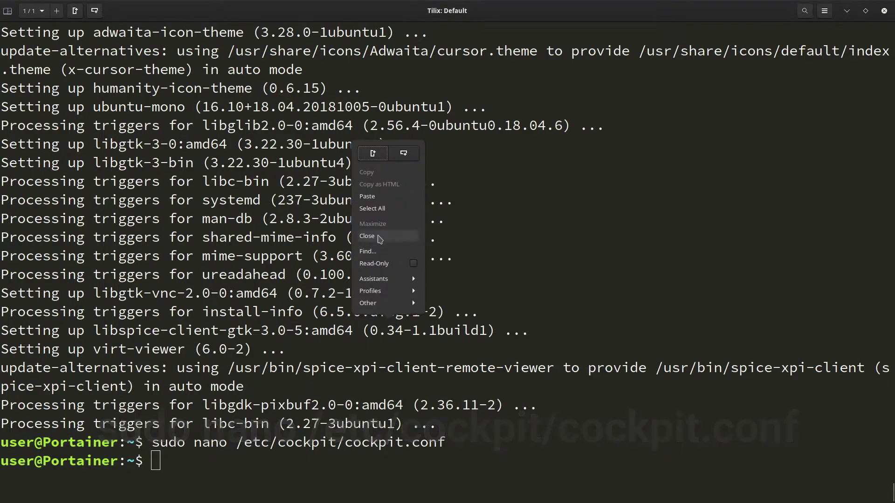
left_click(376, 196)
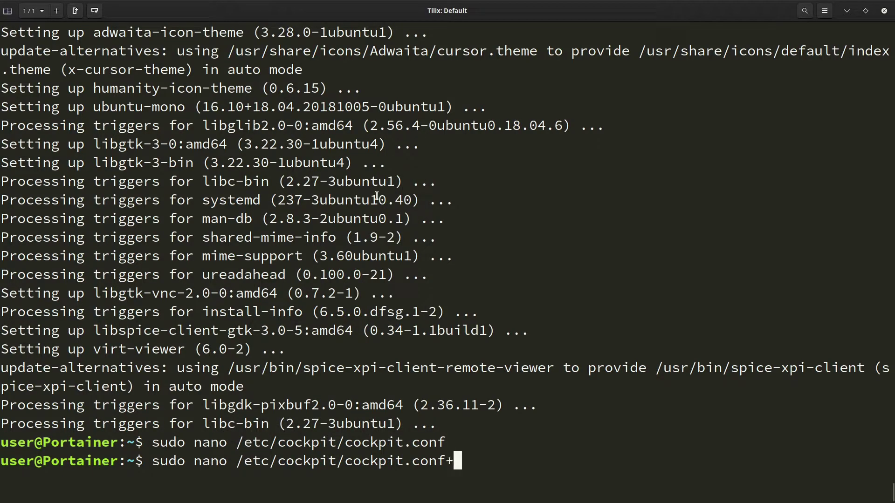
key("Return")
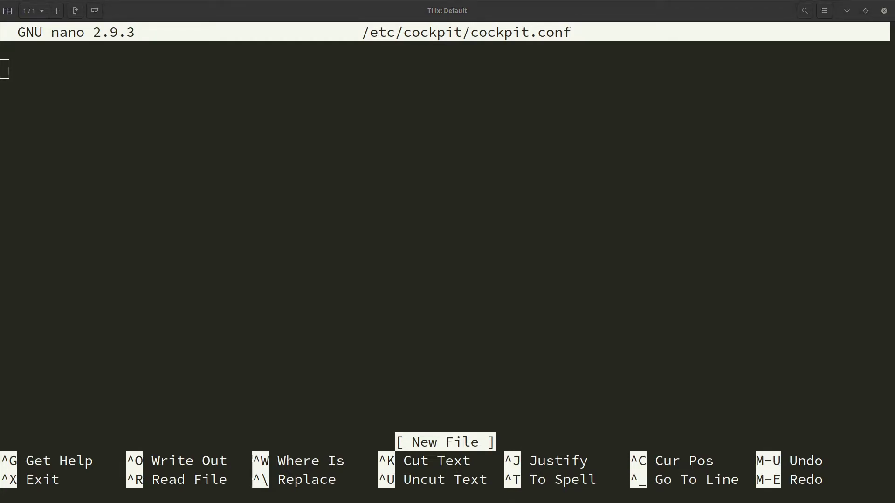
right_click(604, 198)
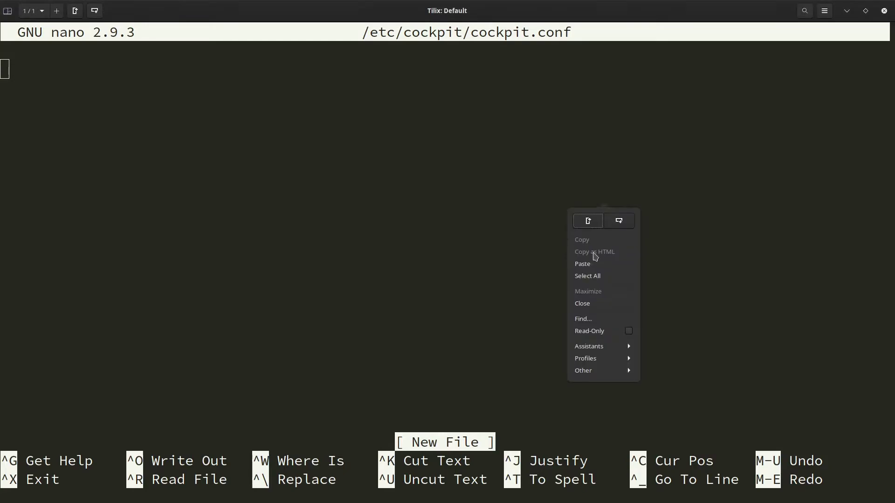
left_click(583, 261)
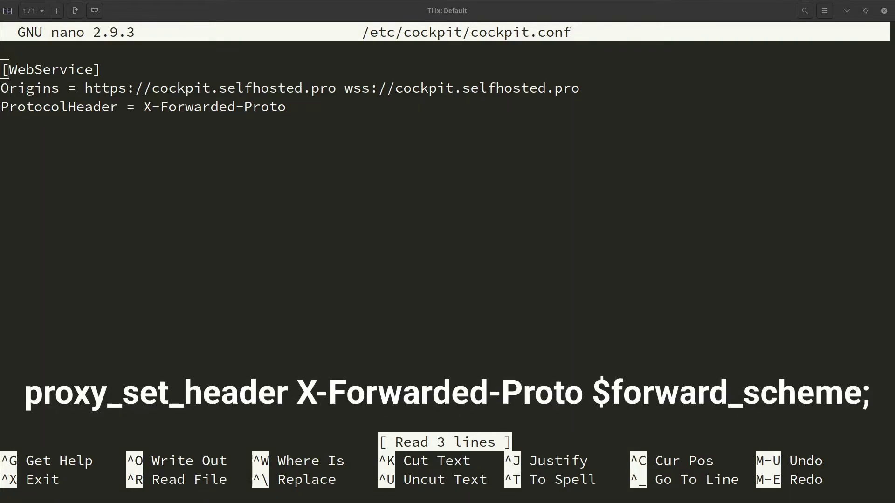
key("Down")
key("Down")
key("Down")
key("Return")
type("proxy_set_header X-Forwarded-Proto $forward_scheme;")
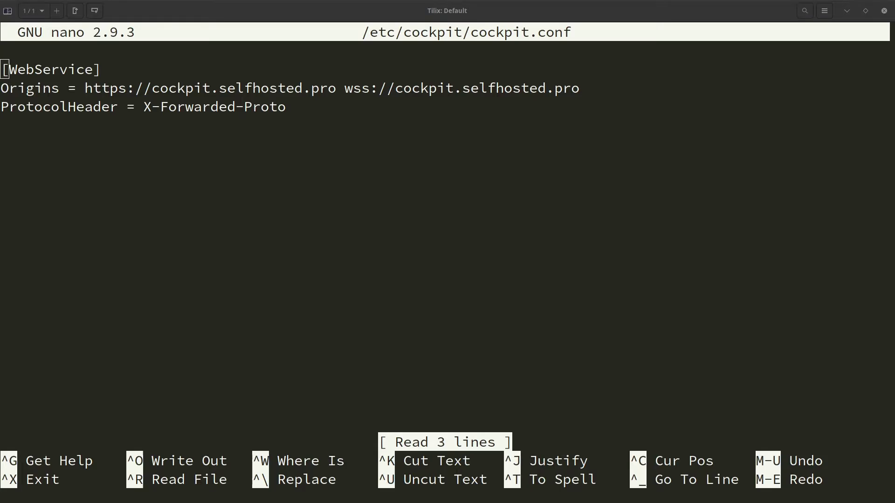
Step: Exit nano and run systemctl restart cockpit, authorizing with the password
key("ctrl+x")
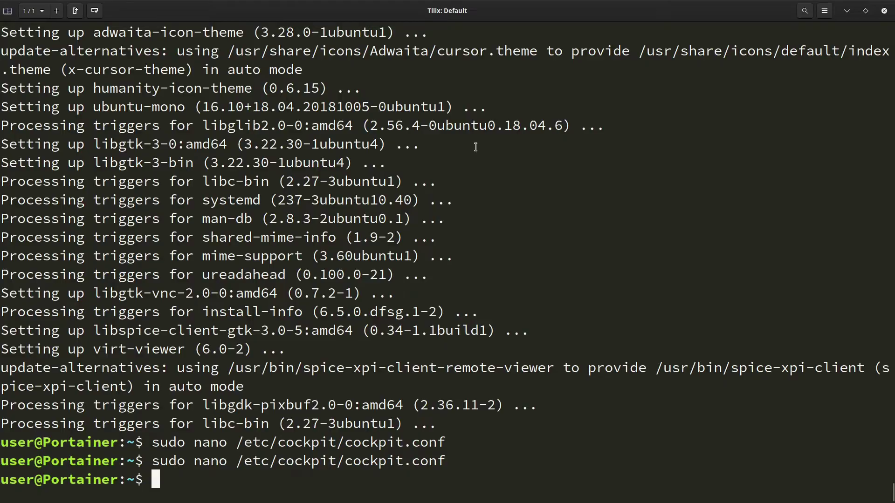
type("systemctl restart cockpit")
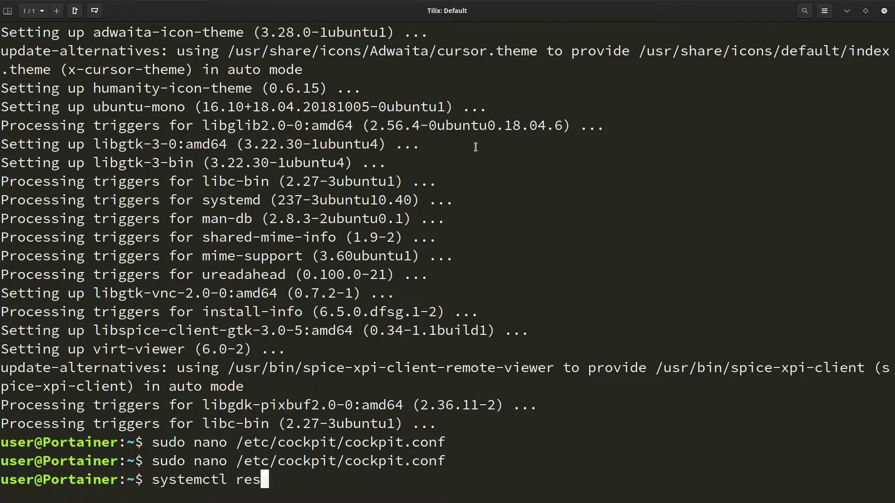
key("Return")
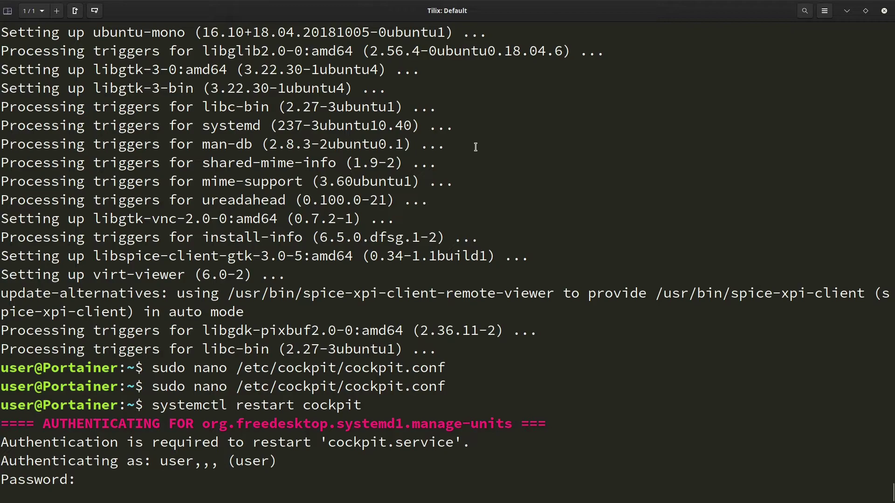
key("Return")
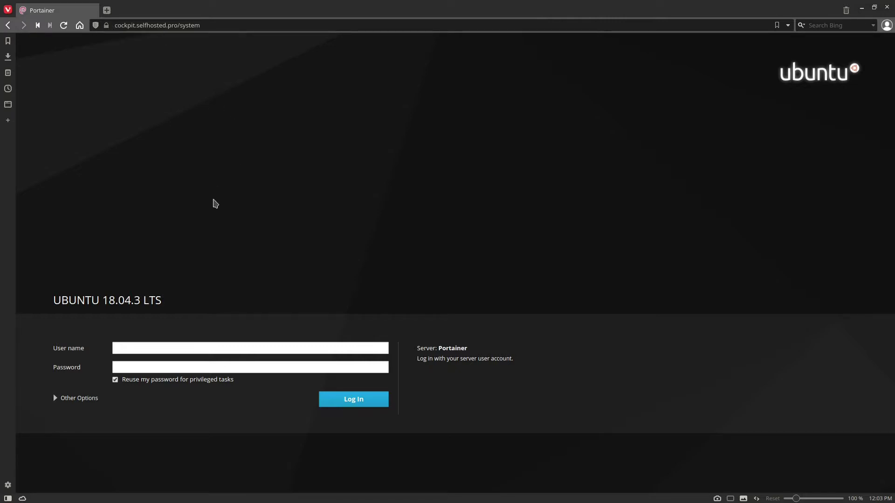
Step: Log in to Cockpit at cockpit.selfhosted.pro with the account's username and password
left_click(255, 349)
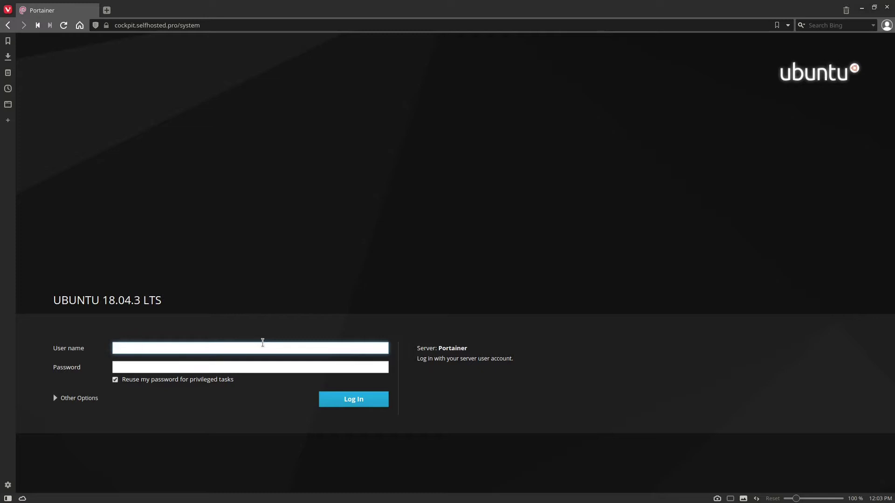
type("user")
key("Tab")
key("Return")
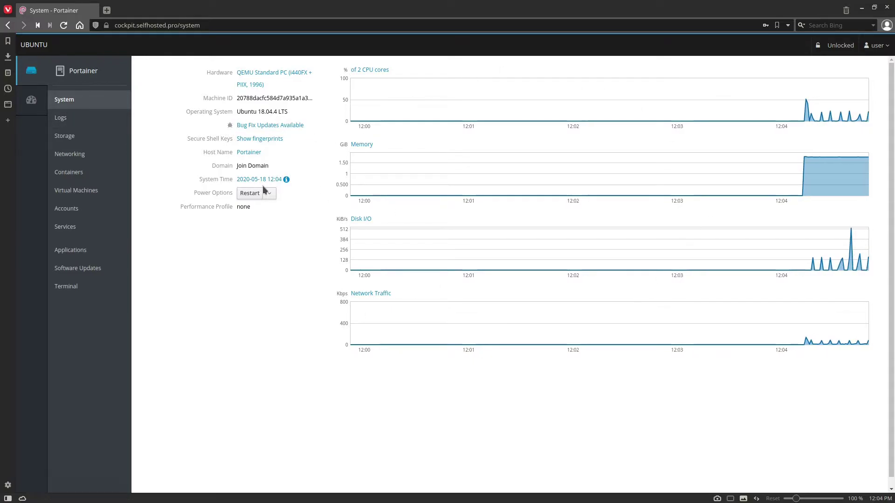
Step: Peek at the Restart power menu, then browse the Logs, Storage and Networking pages
mouse_move(252, 165)
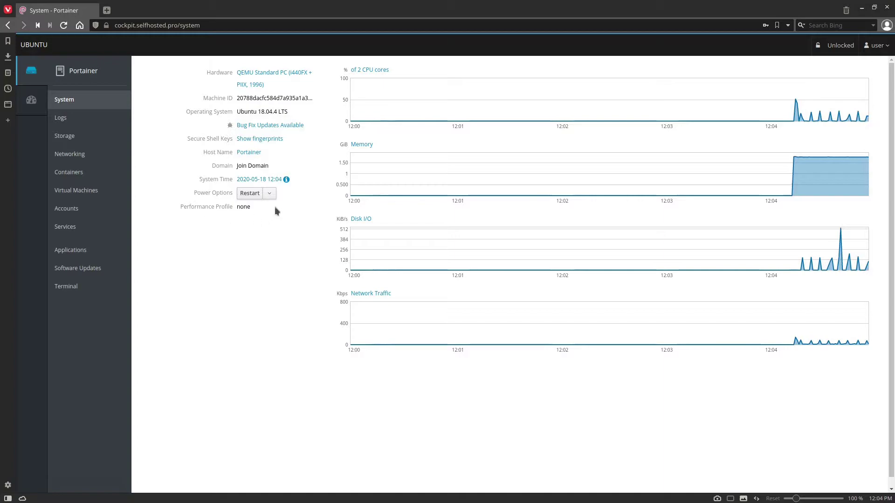
left_click(270, 194)
left_click(271, 195)
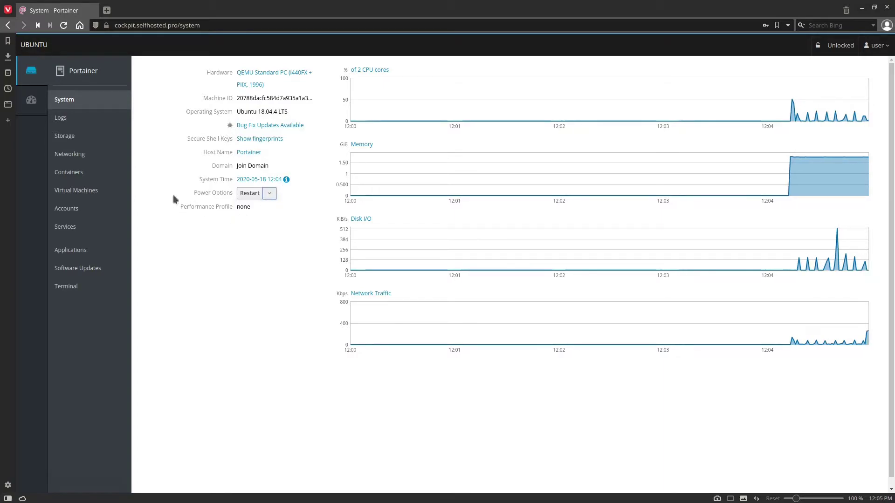
left_click(71, 119)
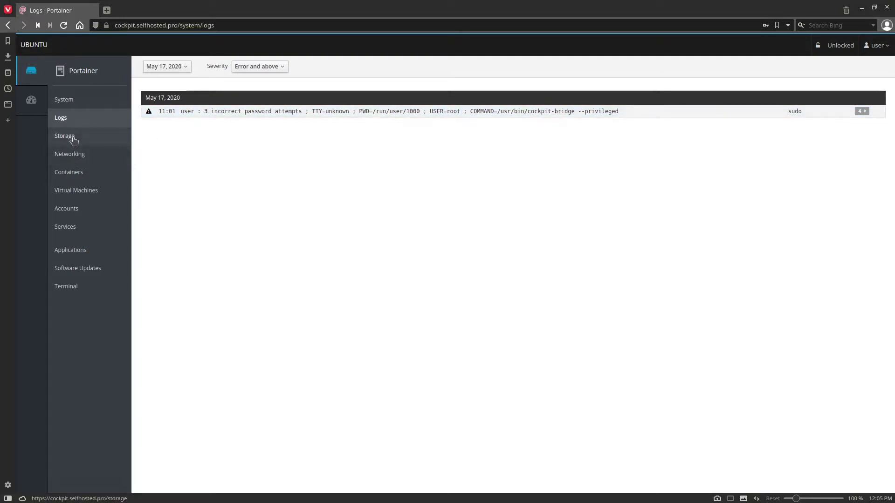
left_click(73, 139)
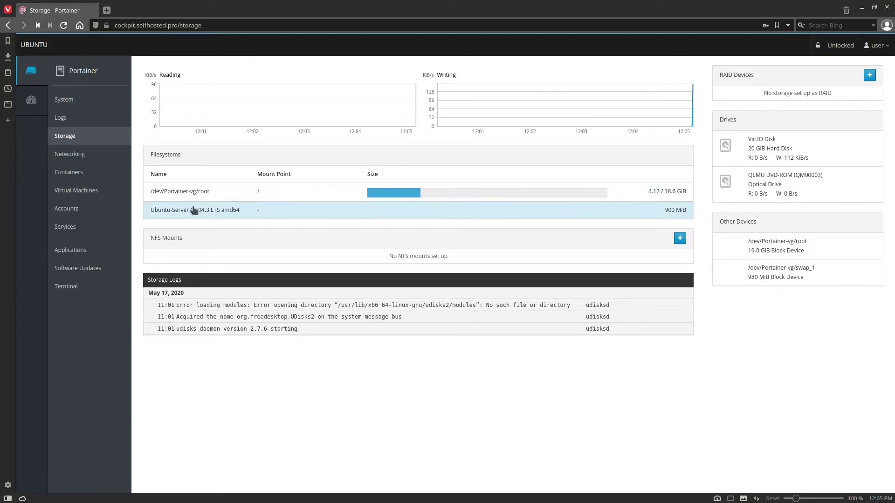
left_click(88, 156)
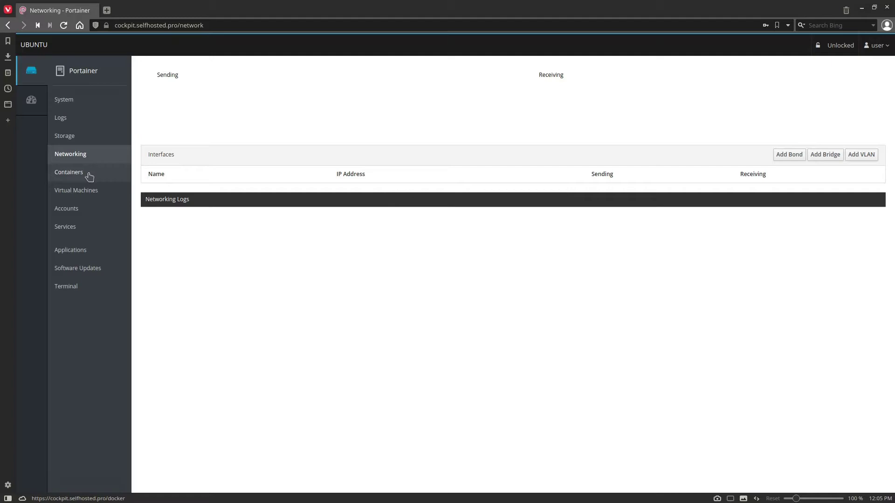
Step: Browse the Containers and Virtual Machines pages, then open Accounts showing root and user
left_click(97, 175)
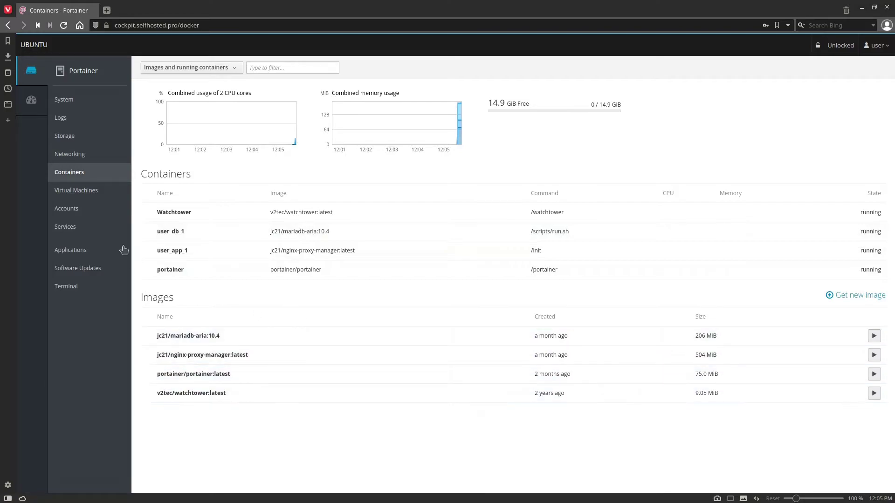
left_click(83, 196)
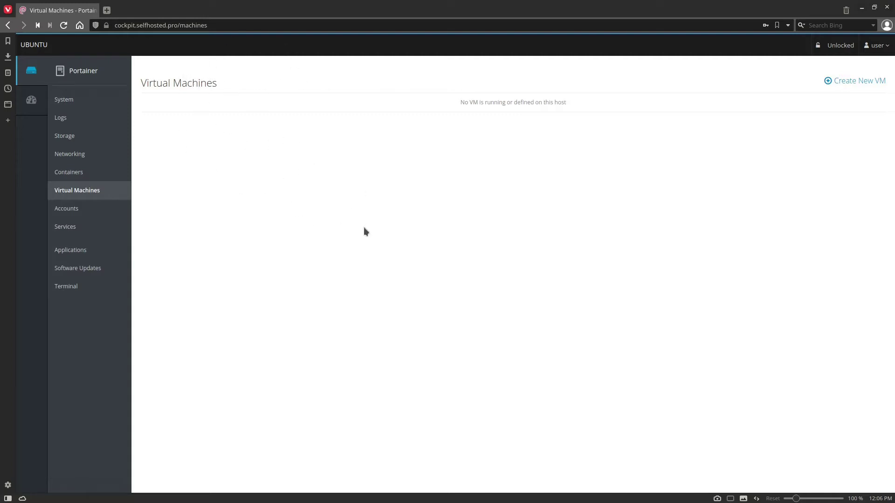
left_click(97, 212)
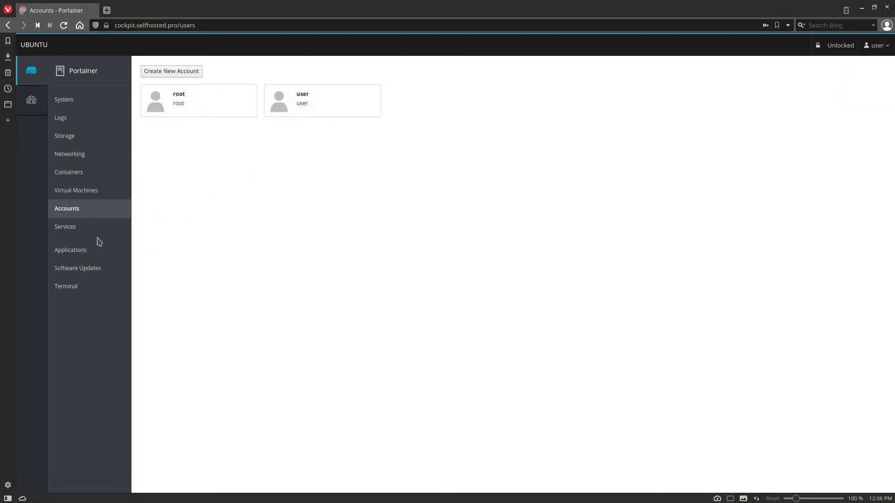
Step: Inspect the Network Name Resolution service under Services, then open the Applications page
left_click(78, 227)
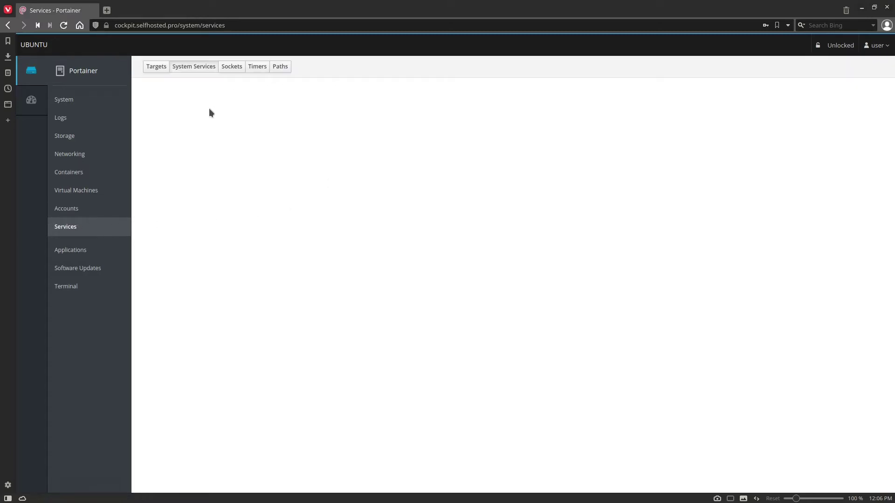
scroll(463, 209, "down", 3)
scroll(479, 223, "down", 2)
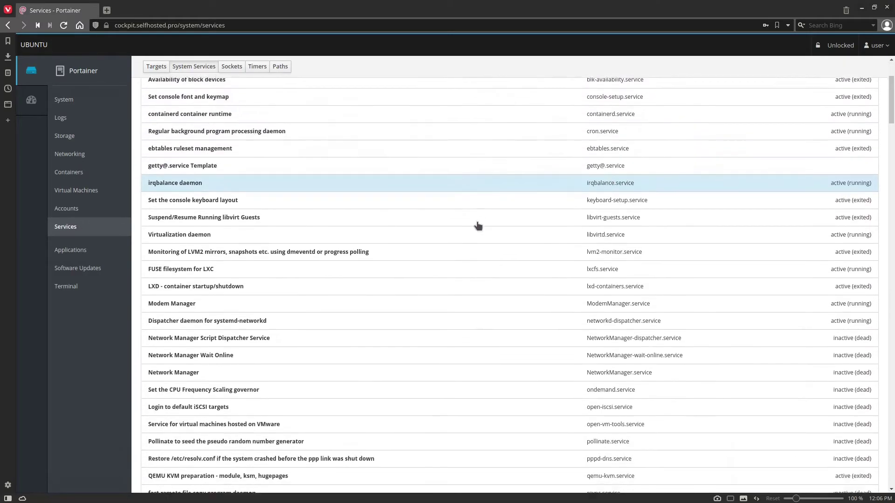
scroll(478, 226, "down", 15)
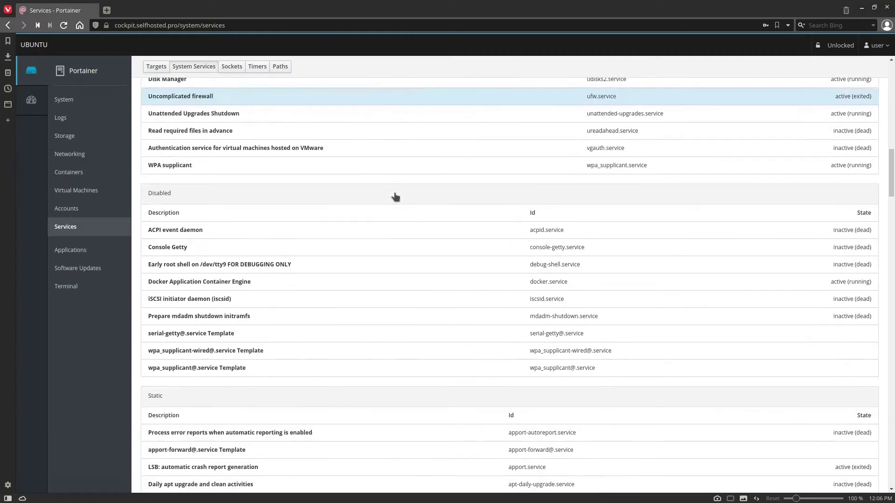
scroll(415, 149, "up", 5)
left_click(347, 148)
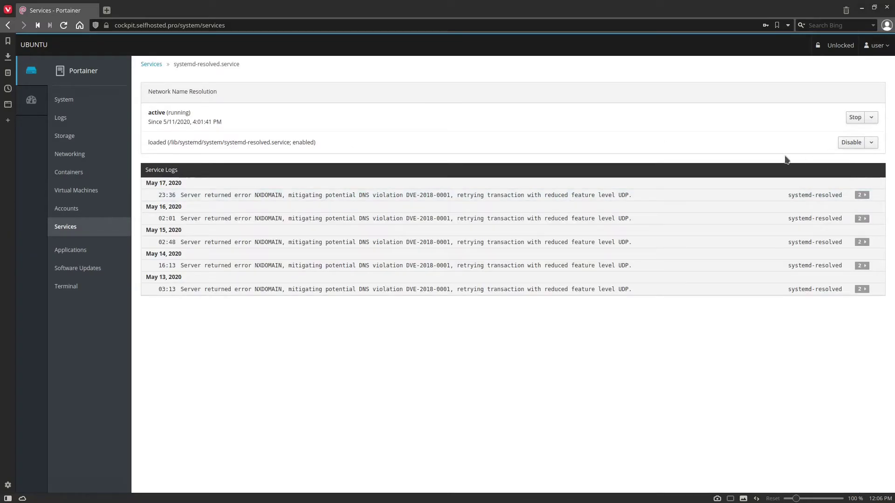
left_click(73, 254)
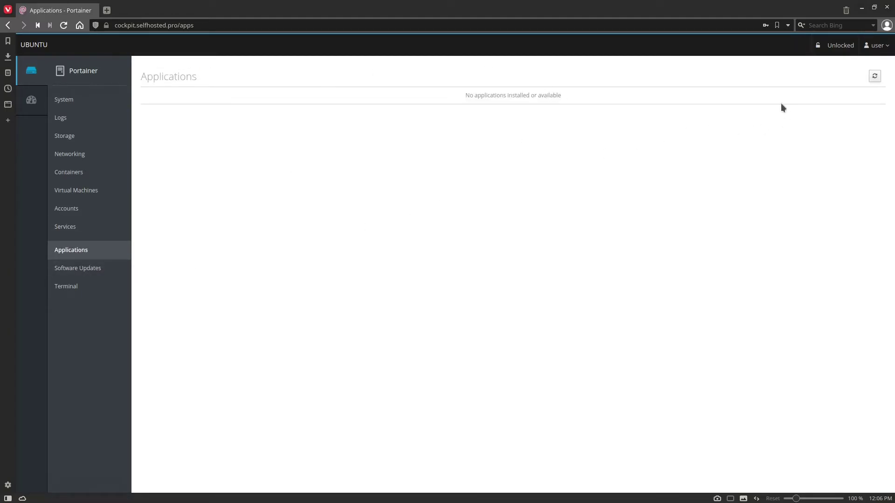
Step: Apply the Portainer server's pending updates, ignore the restart recommendation, and switch to the Dashboard
left_click(874, 75)
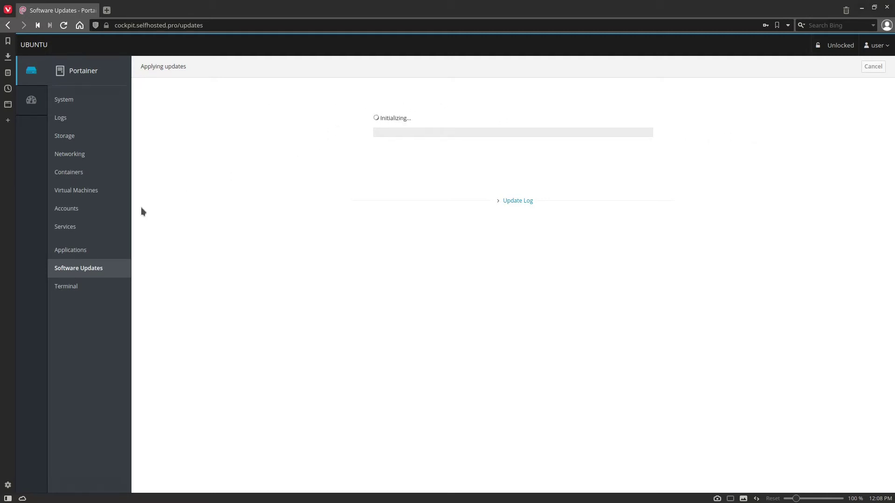
left_click(88, 285)
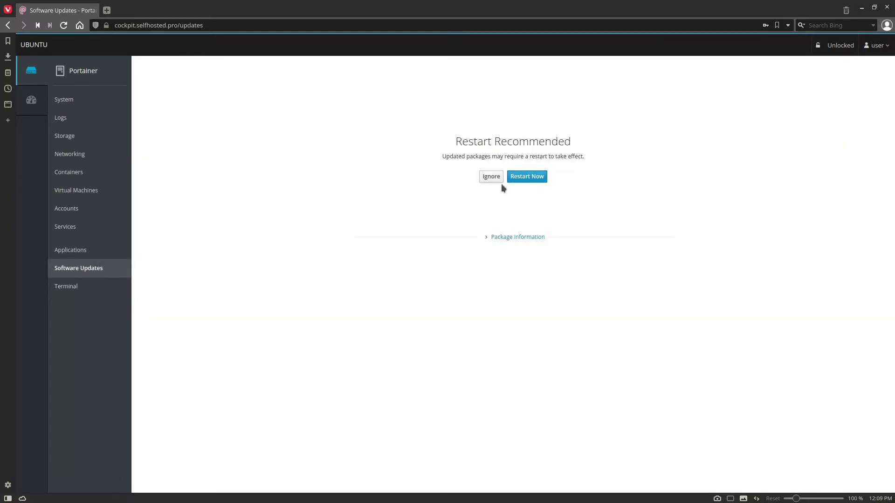
left_click(494, 179)
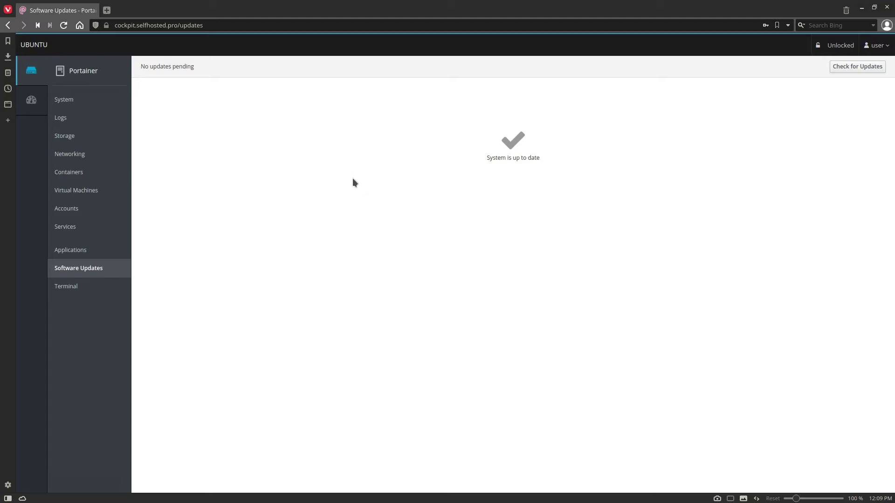
left_click(79, 95)
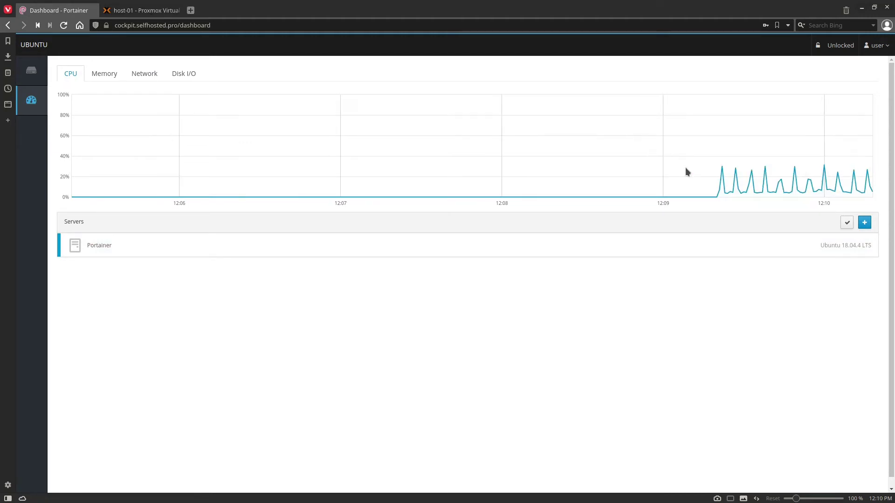
Step: Generate an RSA key pair on the Portainer server with ssh-keygen, accepting the defaults
left_click(39, 78)
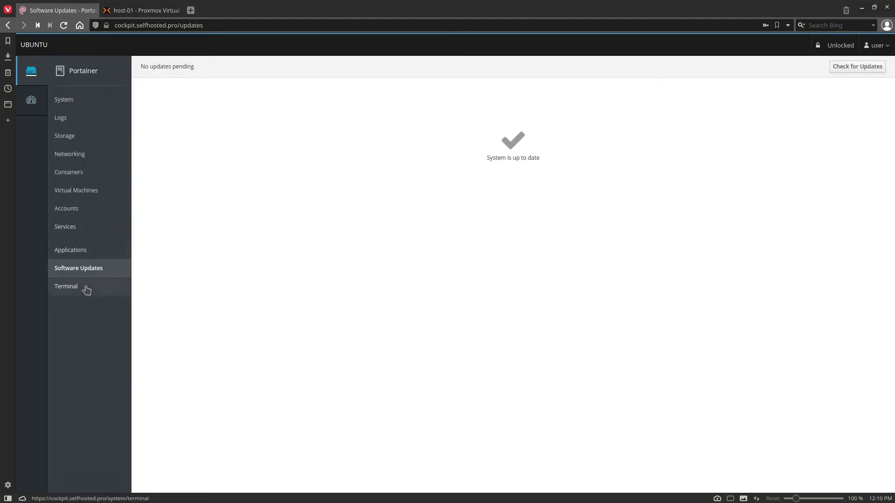
left_click(84, 287)
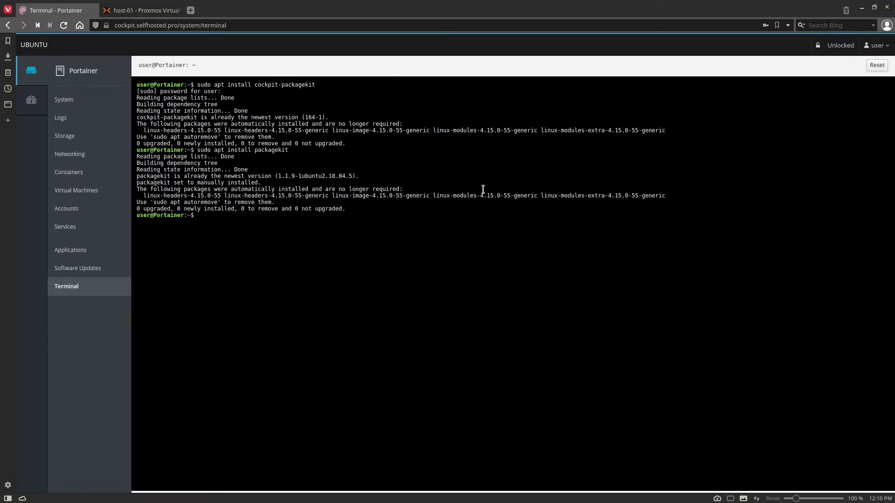
type("ssh-keygen")
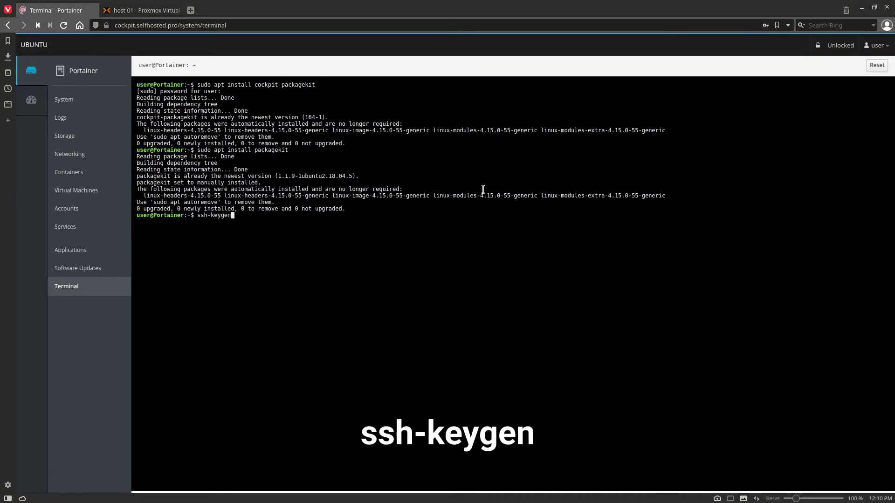
key("Return")
key("Return")
key("Return")
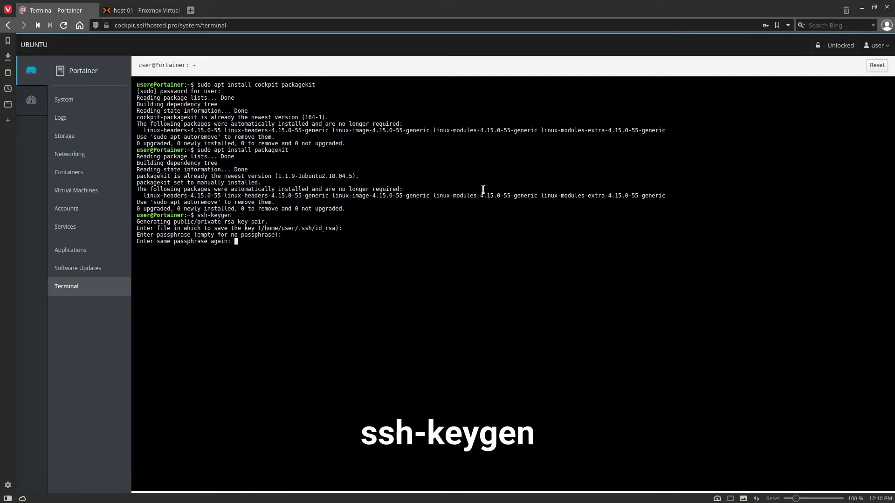
key("Return")
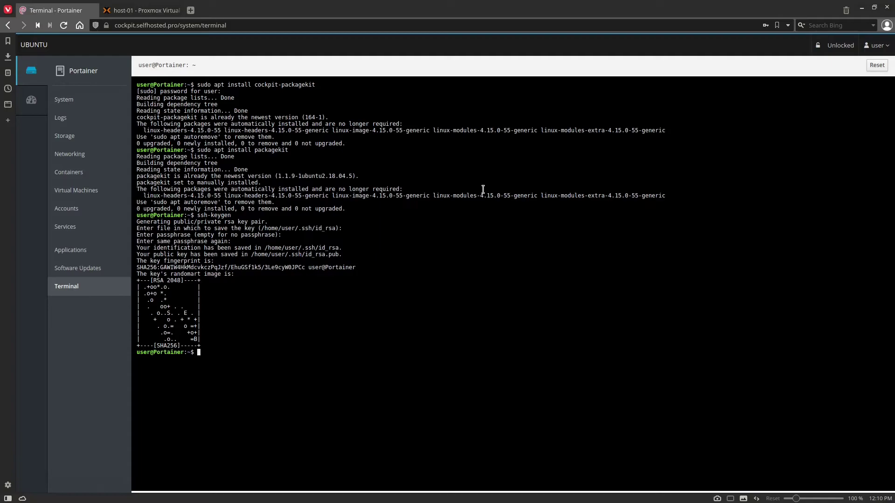
type("ssh-copy-")
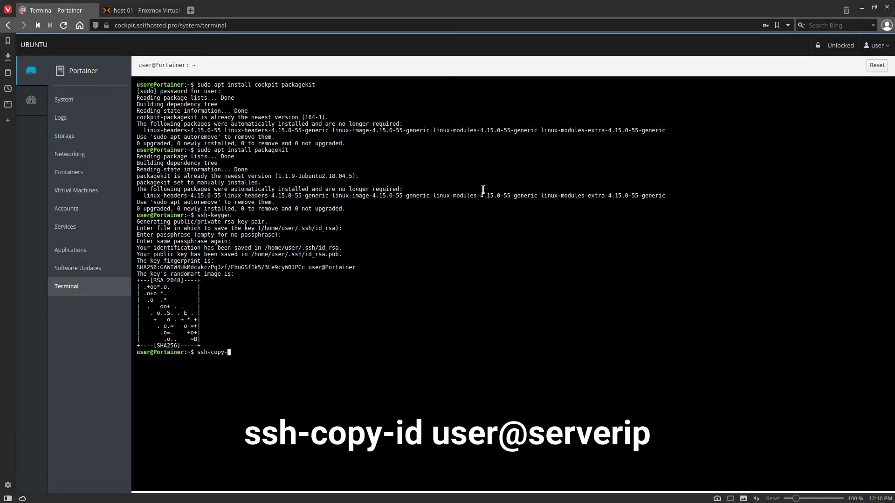
type("id root@1")
type("0.0.100.83")
key("Return")
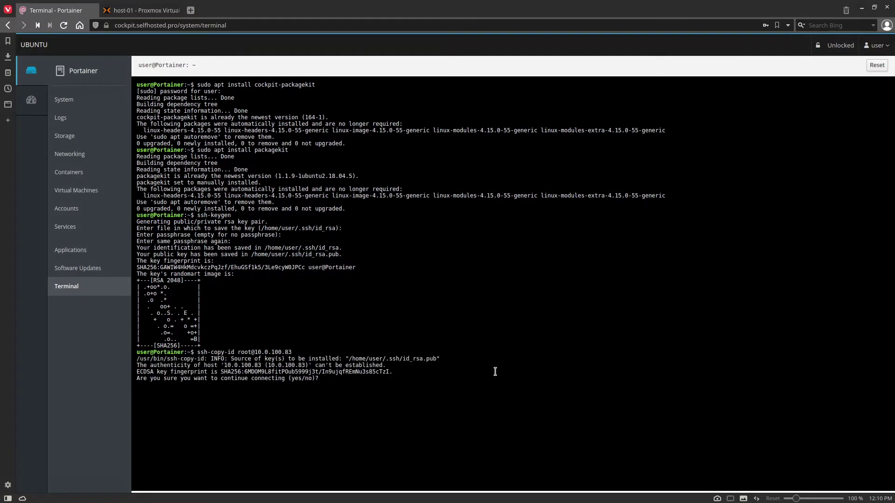
type("yes")
key("Return")
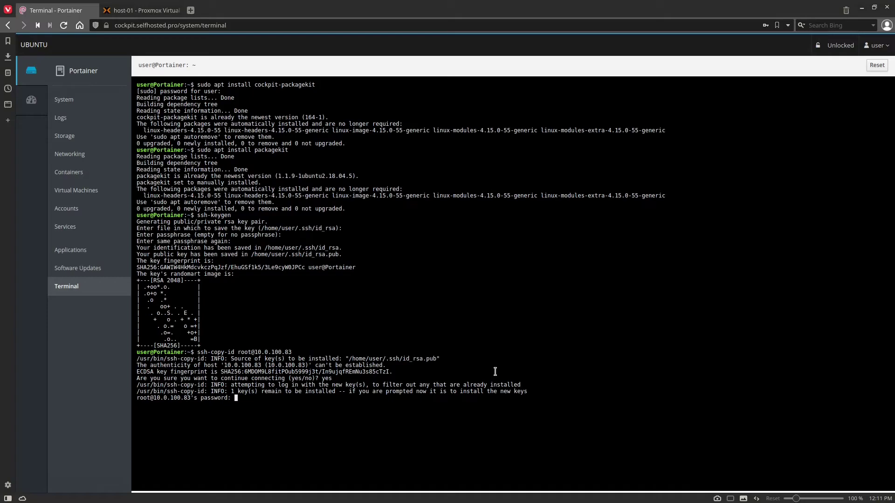
key("Return")
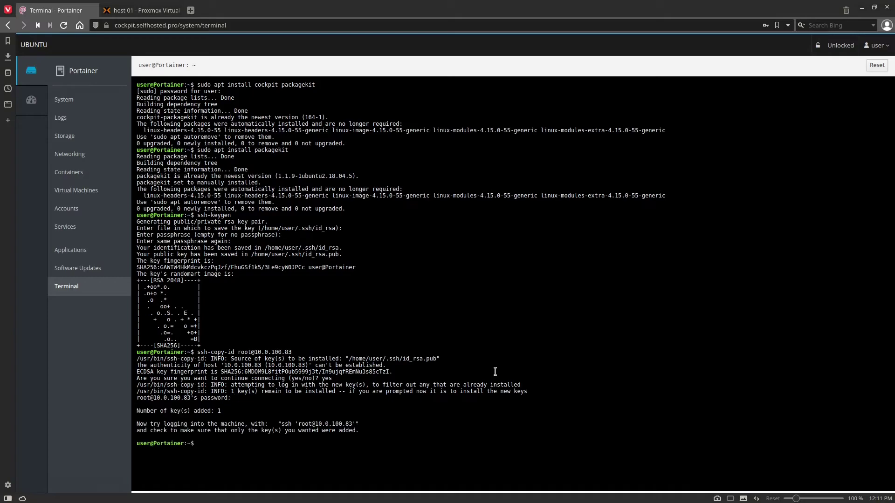
Step: Start adding server 10.0.100.83 to the dashboard, fixing a mistyped final digit
left_click(47, 96)
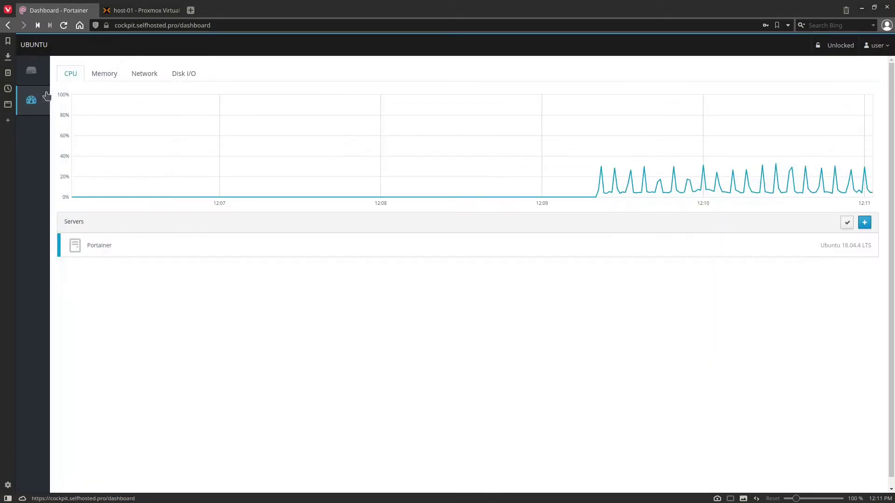
left_click(864, 222)
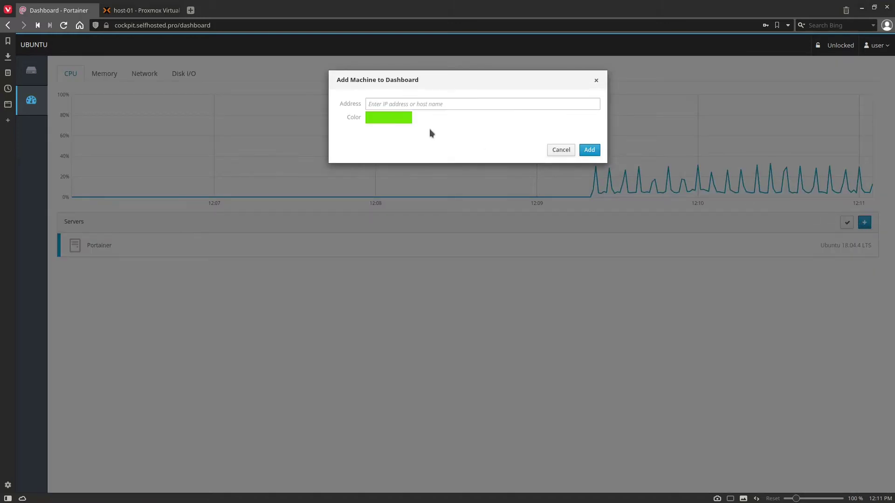
left_click(446, 103)
type("10.0.")
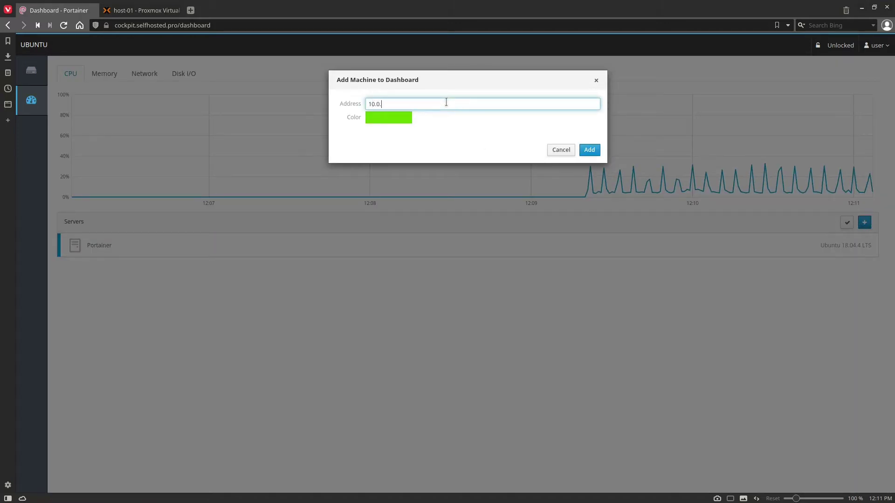
type("100.863")
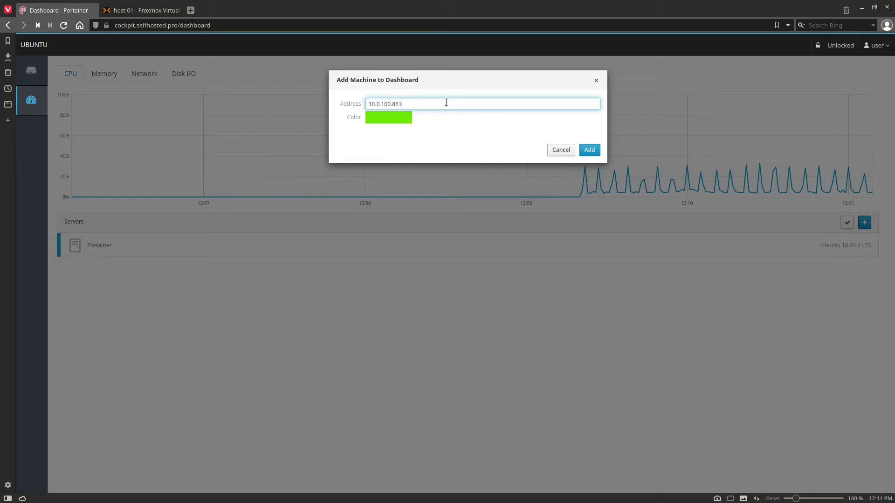
key("BackSpace")
type("3")
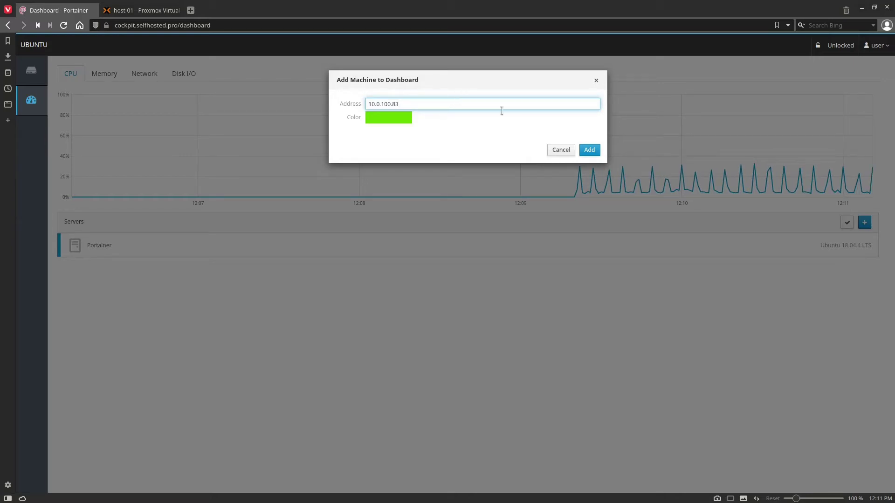
left_click(589, 149)
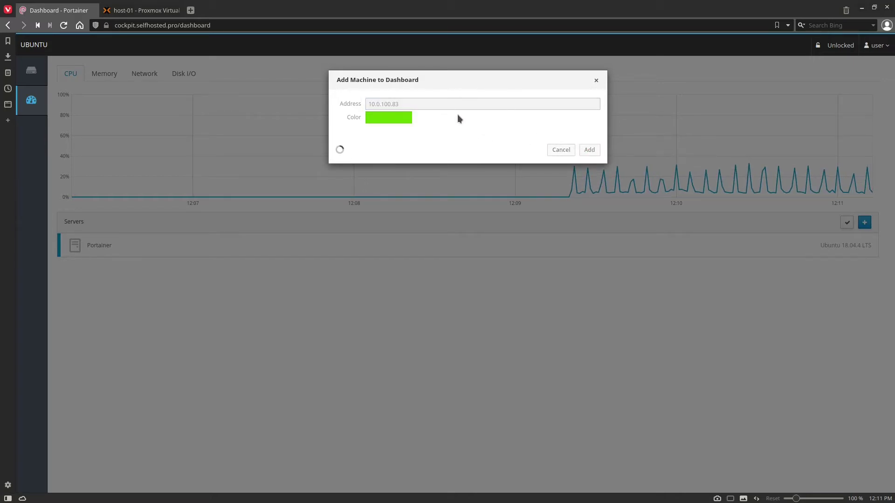
Step: Log in as root using available credentials, then close the 'Cockpit is not installed' error
left_click(448, 142)
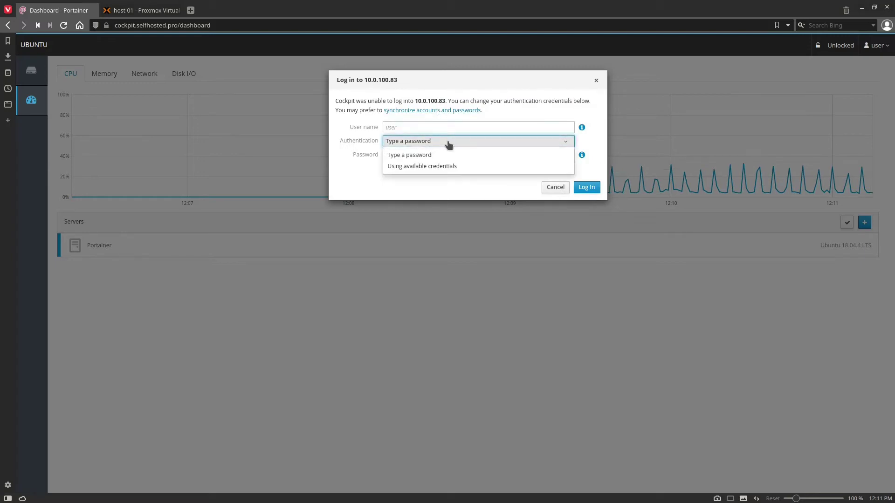
left_click(454, 166)
left_click(440, 126)
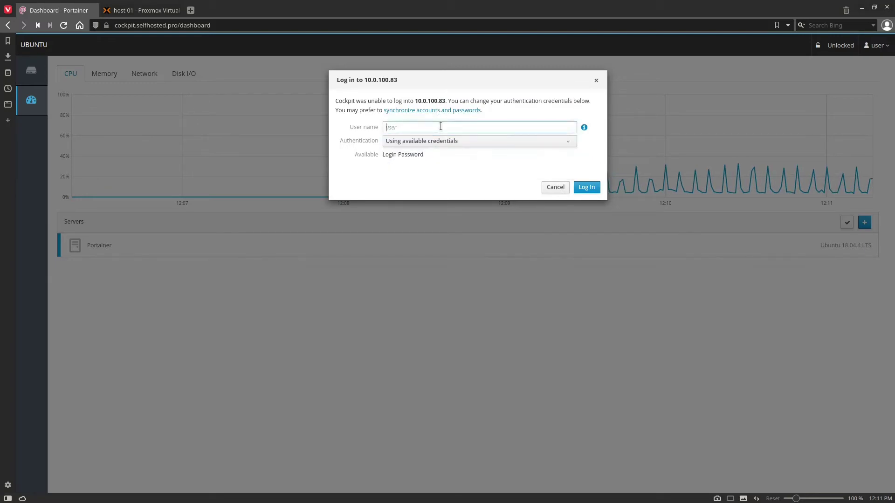
type("root")
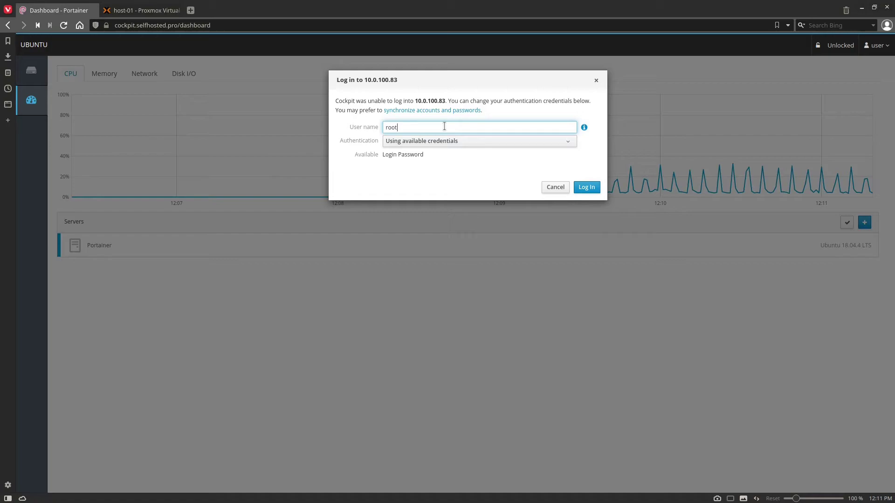
left_click(586, 188)
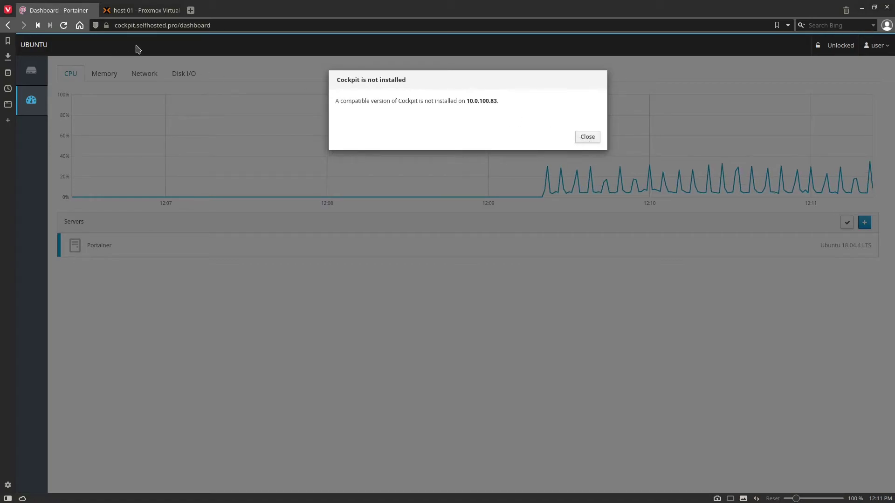
left_click(587, 137)
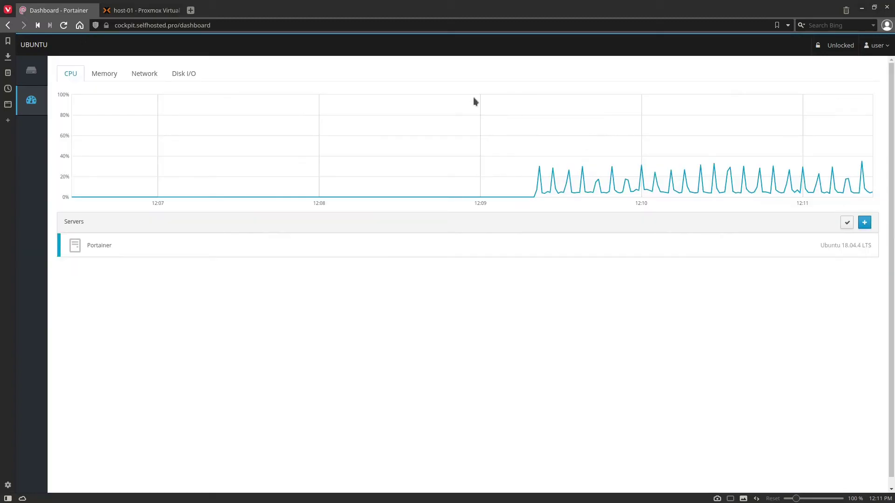
Step: Log in as root on the OMV5 console and run 'sudo apt install cockpit', confirming with Y
key("ctrl+Tab")
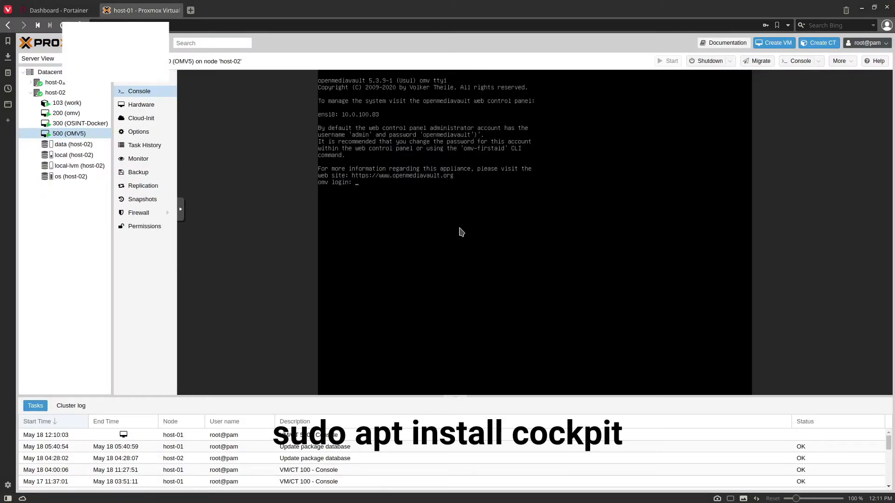
type("ot")
key("Return")
key("Return")
type("sudo apt install cockpit")
key("Return")
type("Y")
key("Return")
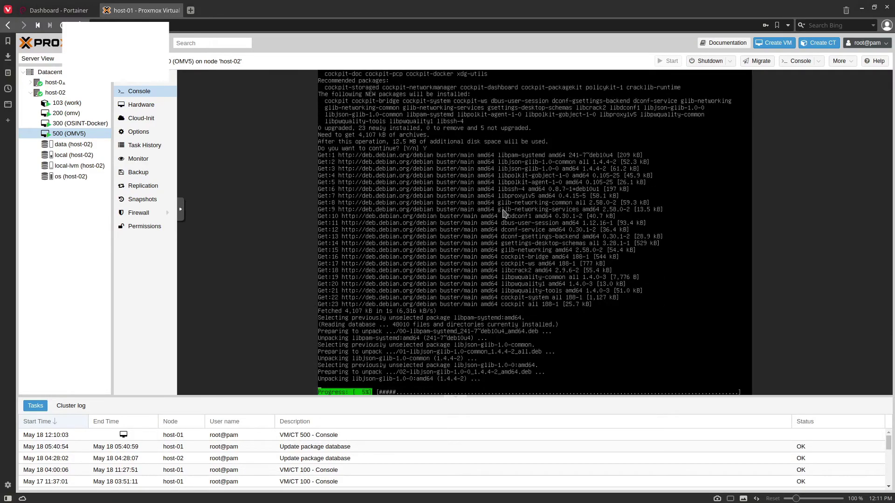
Step: Add 10.0.100.83 with available credentials so omv.streambands.live joins Portainer in the Servers list
key("ctrl+Tab")
left_click(864, 223)
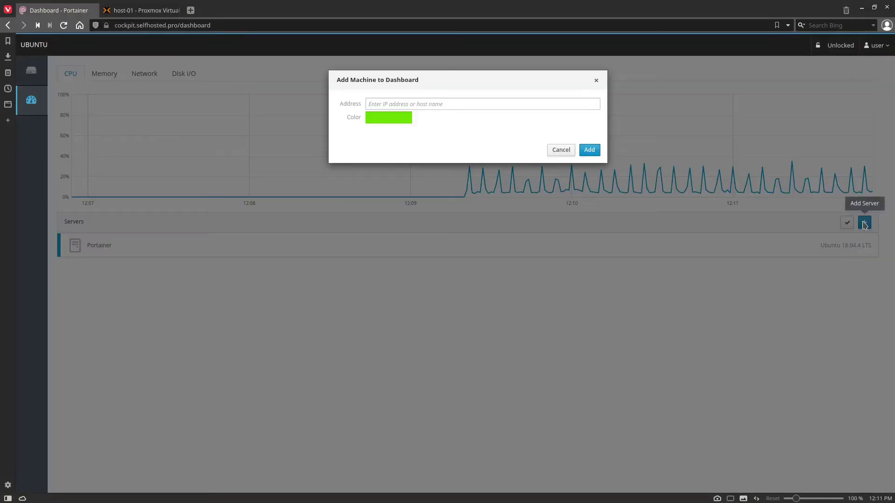
left_click(437, 103)
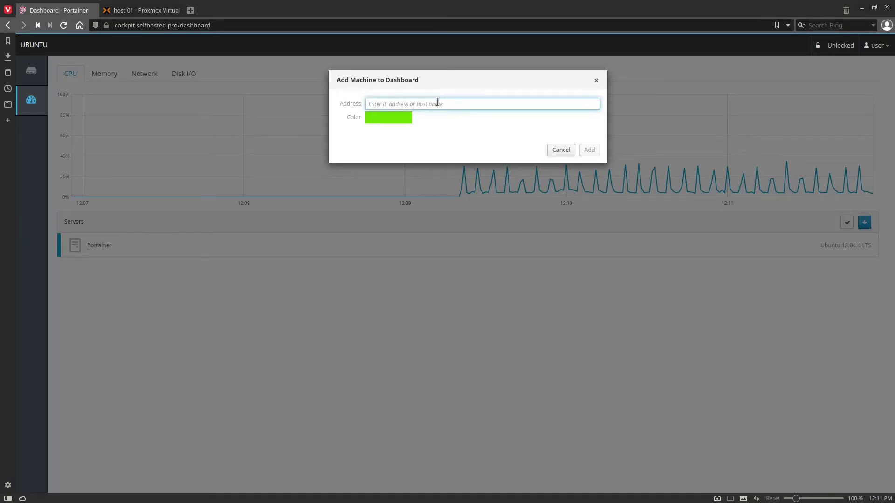
type("10.0.100.")
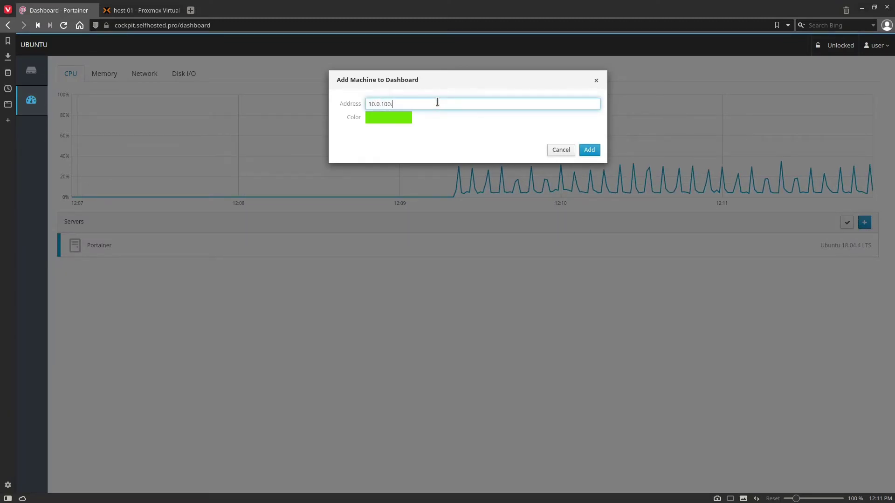
type("83")
key("Return")
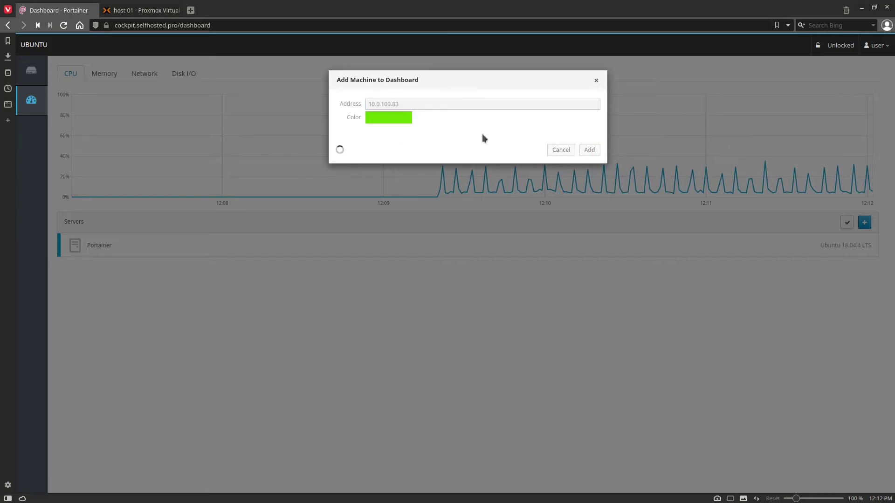
type("root")
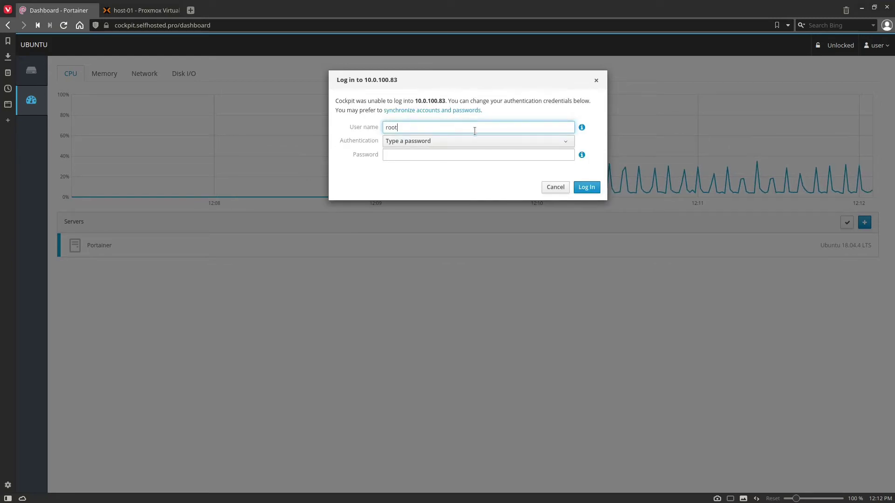
left_click(479, 141)
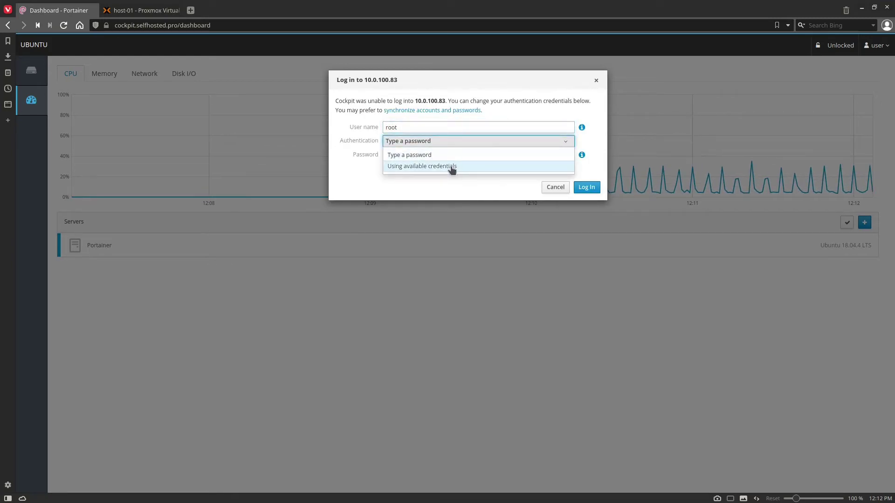
left_click(453, 166)
left_click(598, 191)
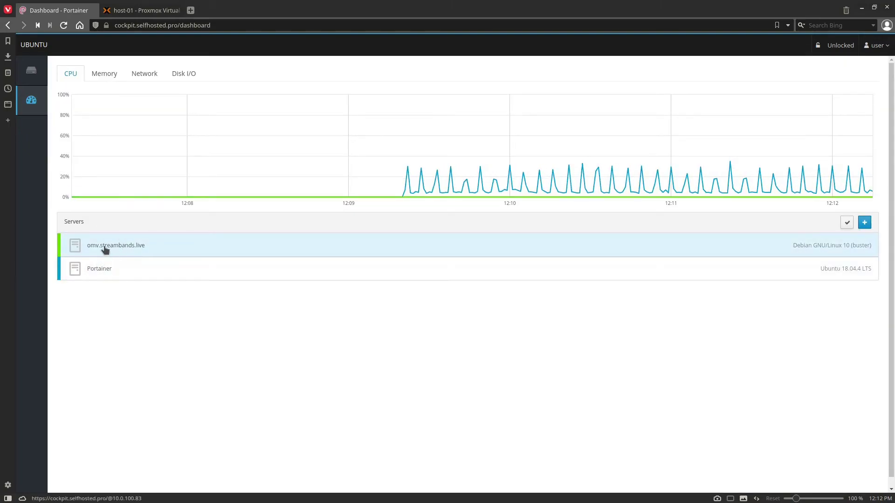
Step: Open omv.streambands.live, close the Debian notice, browse Logs, Accounts and Services, then open Terminal
left_click(105, 253)
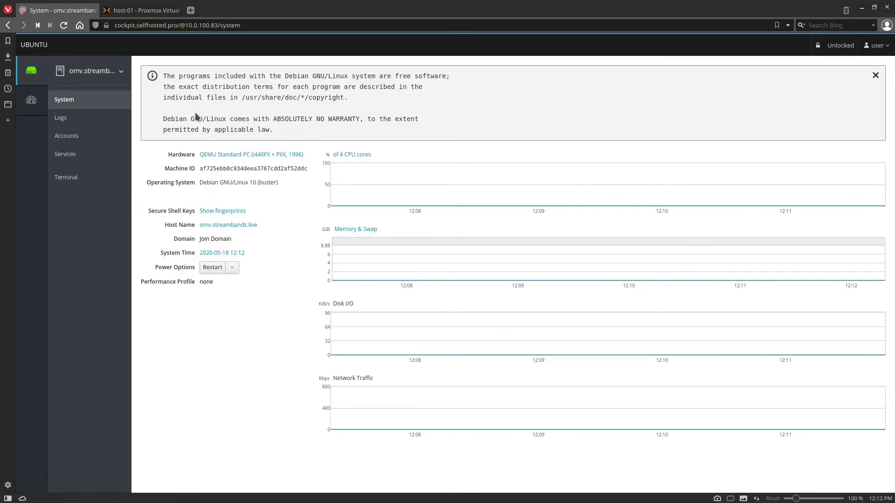
left_click(875, 76)
left_click(95, 115)
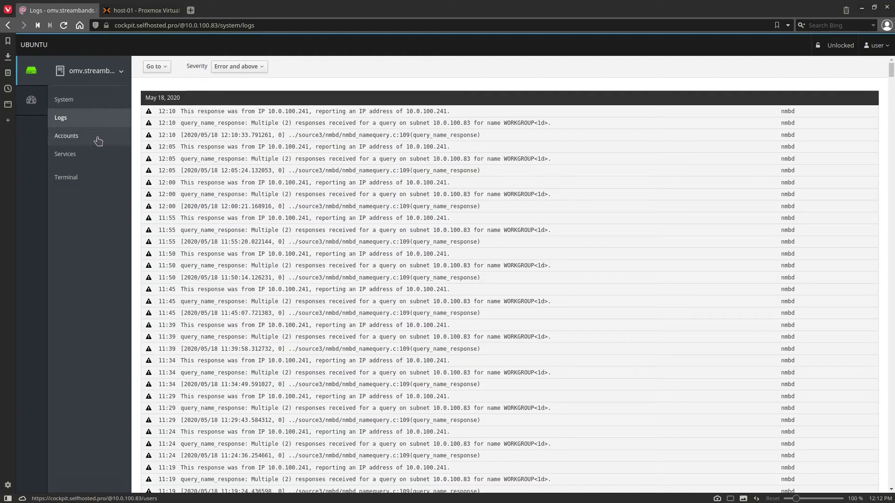
left_click(94, 139)
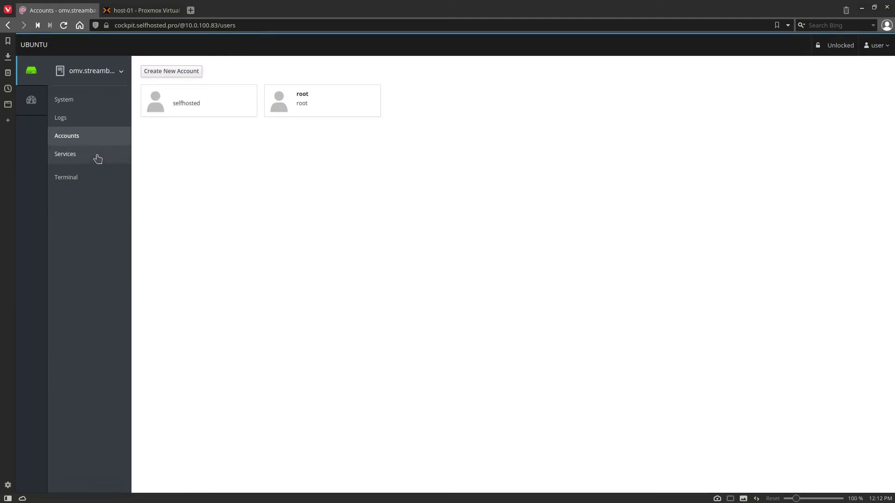
left_click(98, 158)
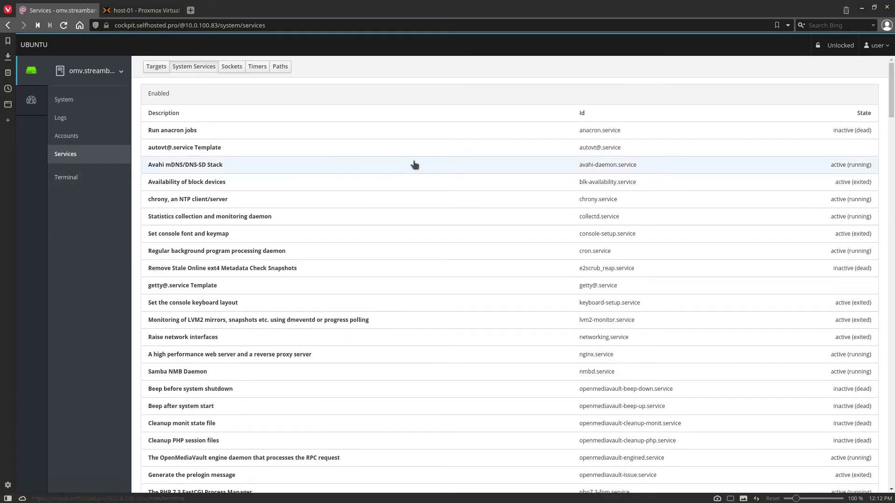
left_click(99, 178)
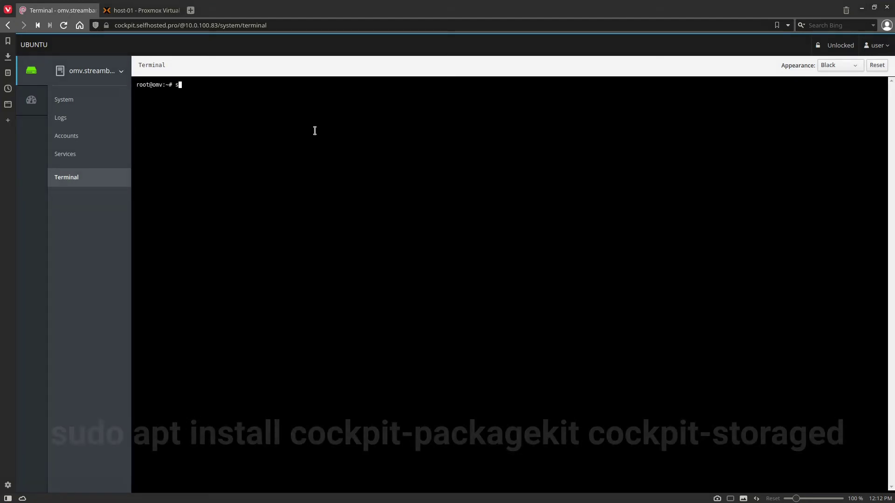
Step: Run 'sudo apt install cockpit-packagekit cockpit-storaged', confirm with Y, and reload Cockpit
type("sudo apt install cockpit-pac")
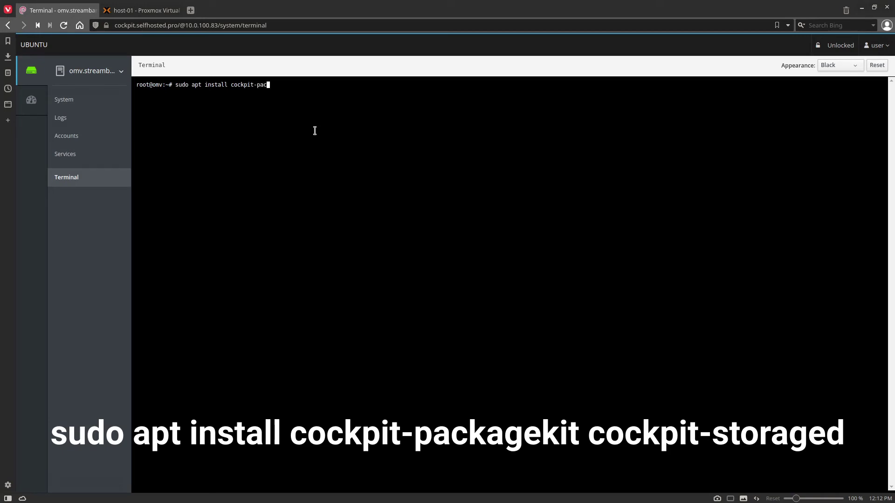
type("kagekit cockpit-storaged")
key("Return")
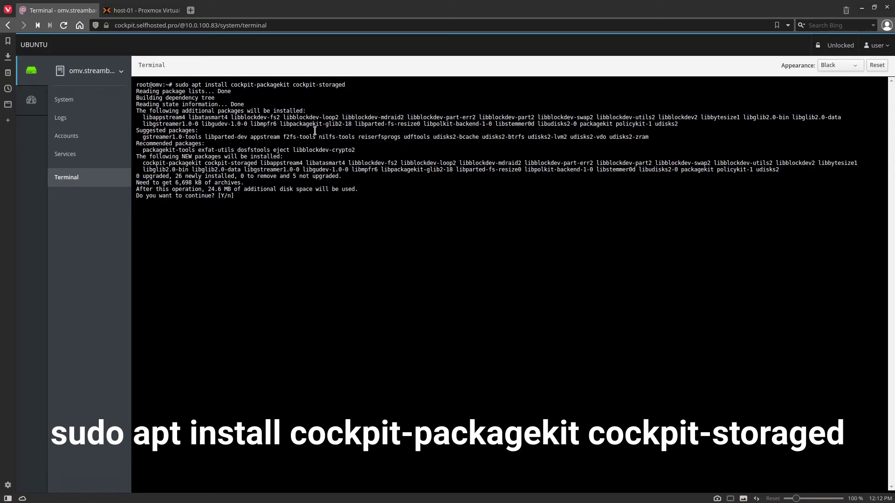
type("Y")
key("Return")
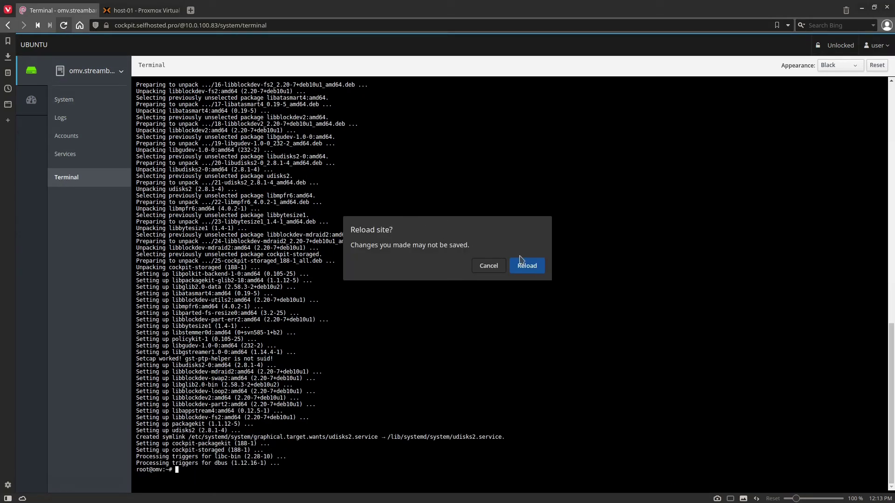
left_click(522, 265)
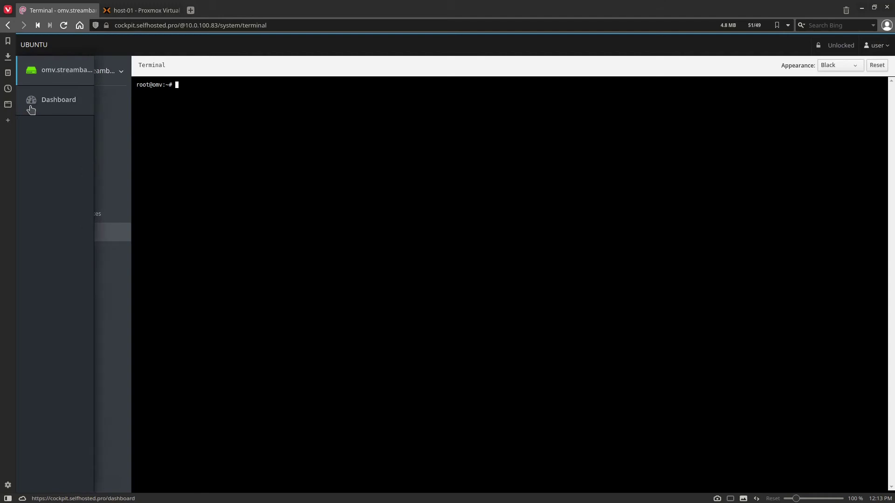
Step: Reopen the omv server from the Dashboard, review its Storage page, then view its Software Updates
left_click(35, 104)
left_click(52, 79)
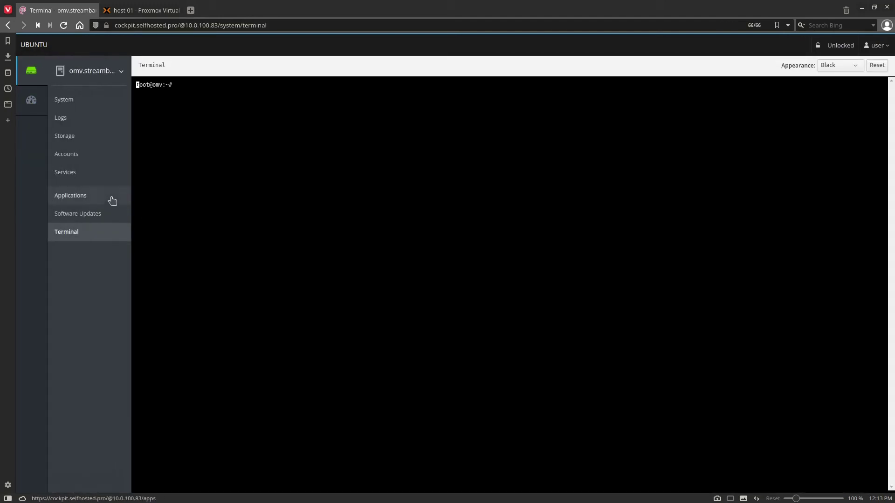
left_click(89, 138)
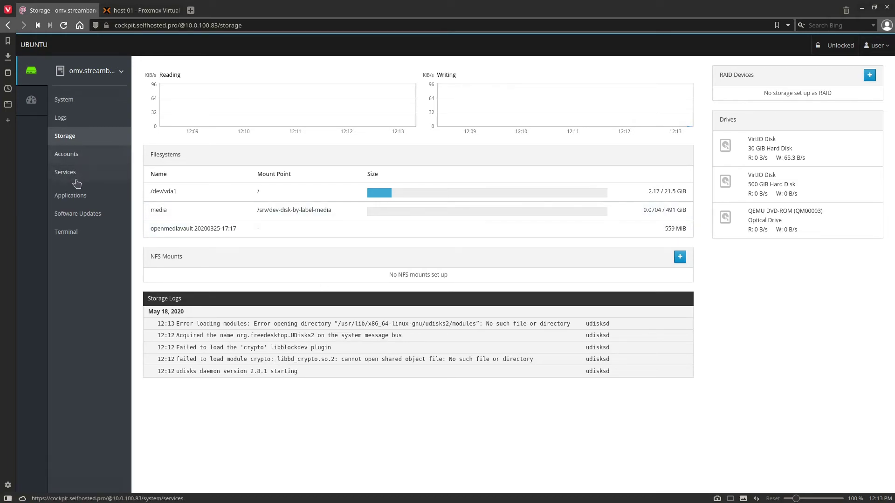
left_click(87, 214)
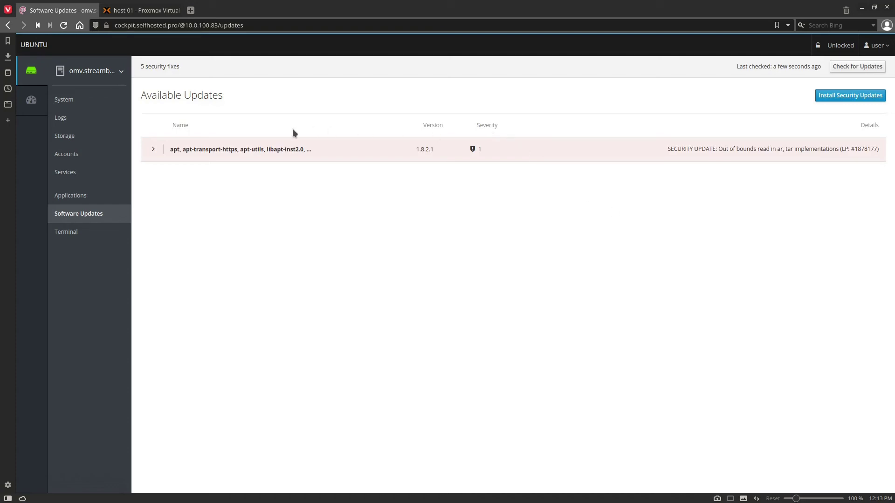
Step: Install the 5 apt security updates on omv, view the update log, and ignore the restart
left_click(151, 147)
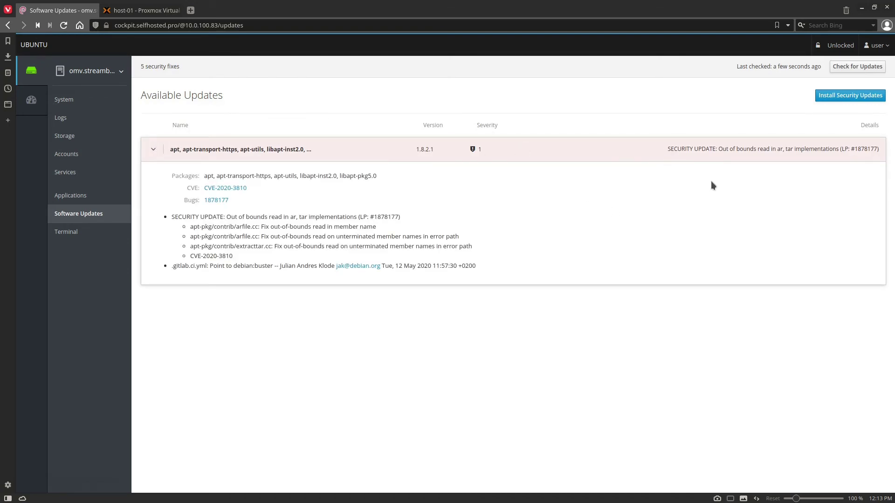
left_click(850, 95)
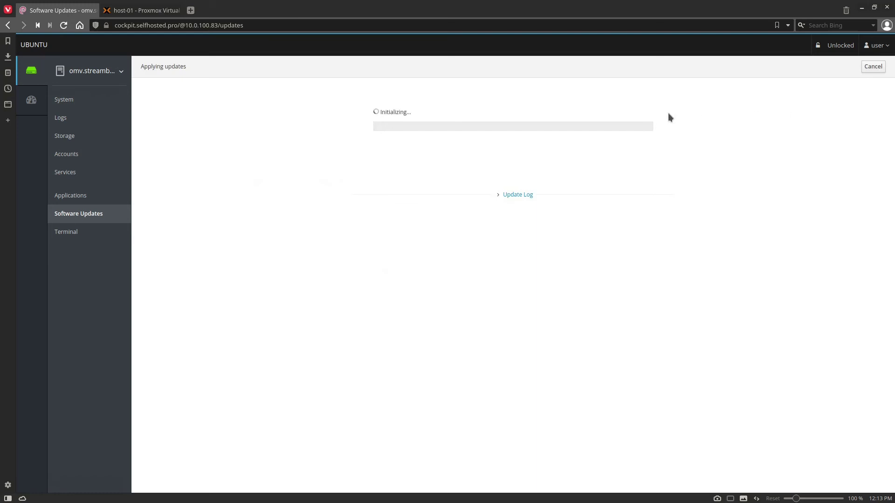
left_click(506, 196)
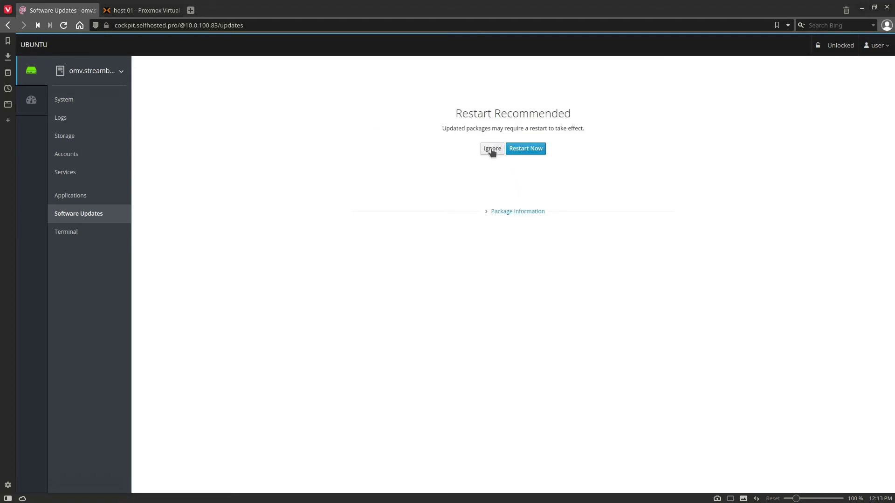
left_click(491, 149)
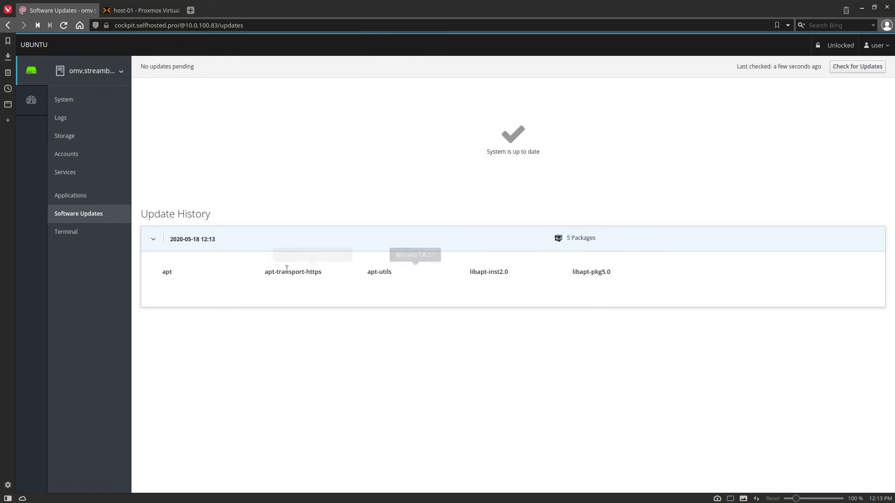
Step: Return to the multi-server dashboard charting CPU for omv.streambands.live and Portainer
left_click(35, 99)
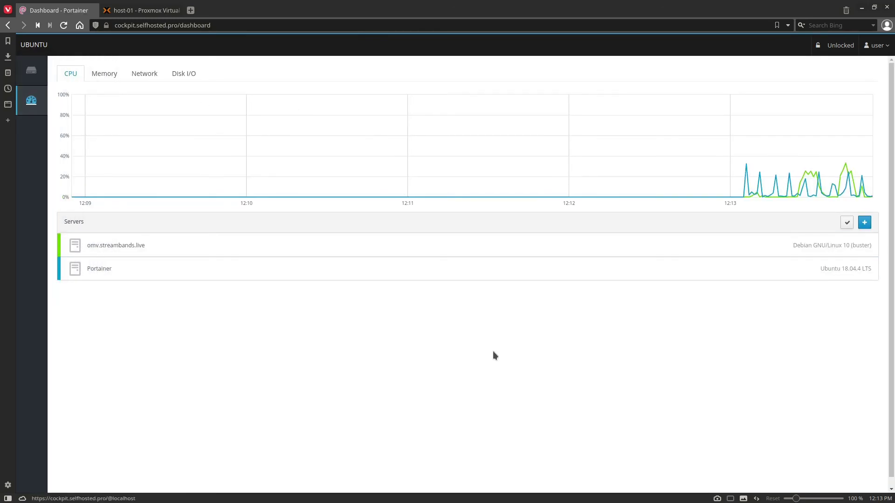